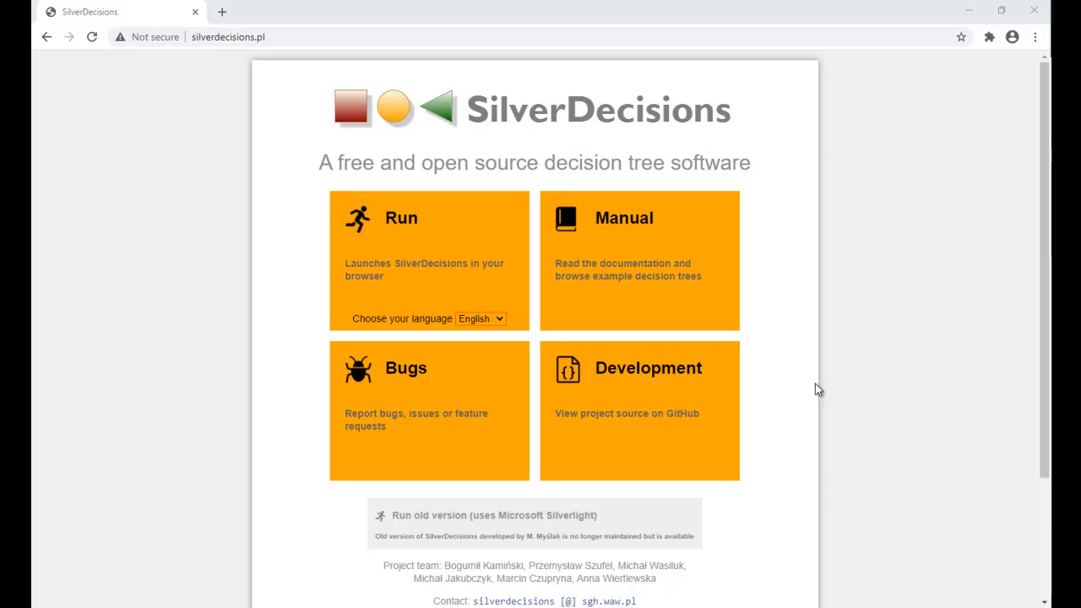
Launch the SilverDecisions editor from its home page and add a decision node to the empty canvas.
click(481, 267)
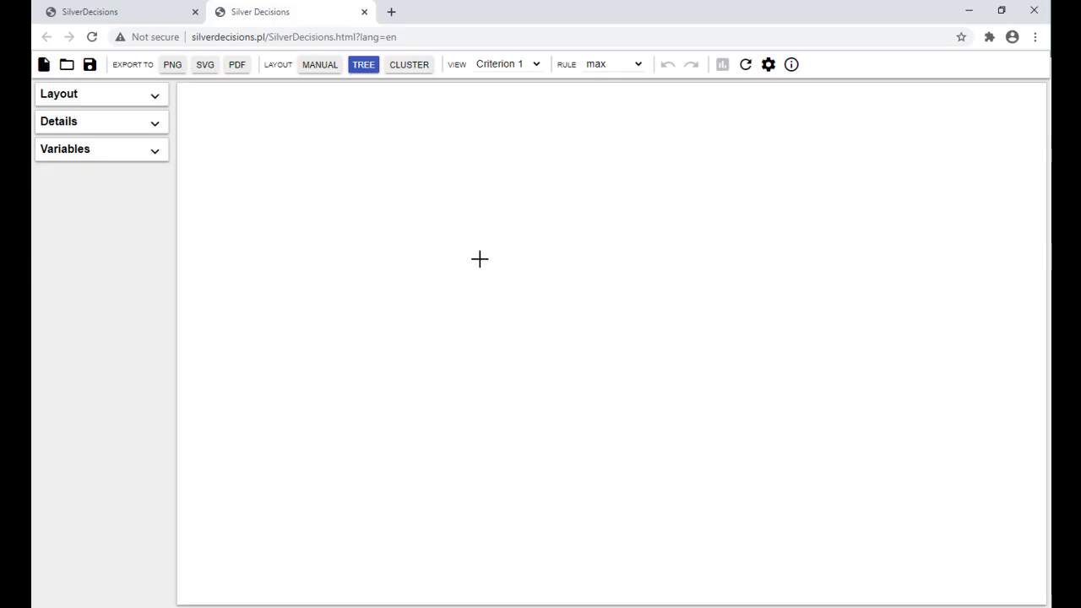
right_click(479, 262)
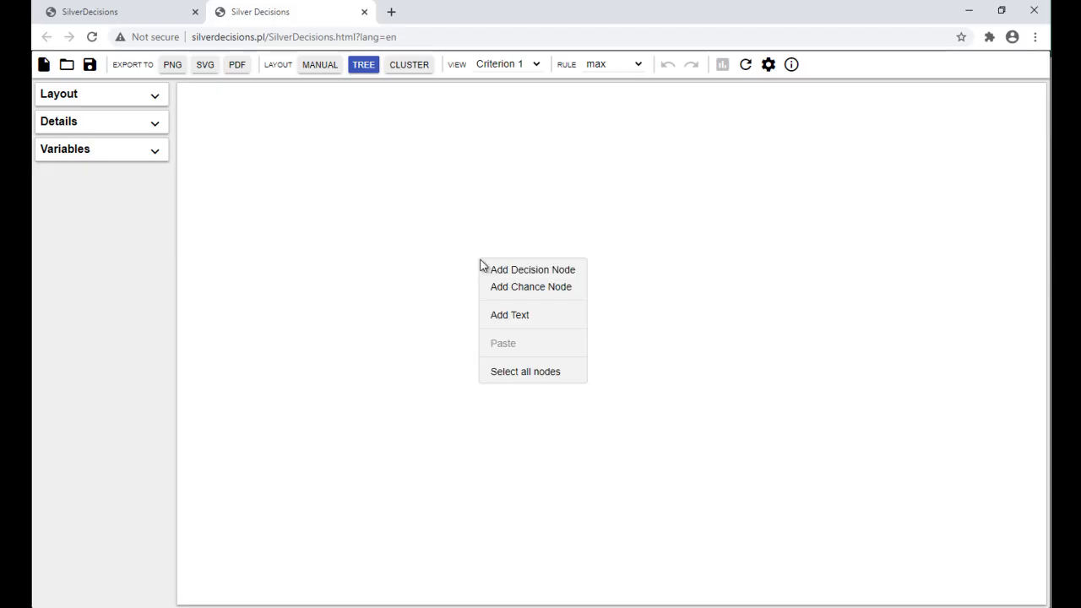
click(547, 270)
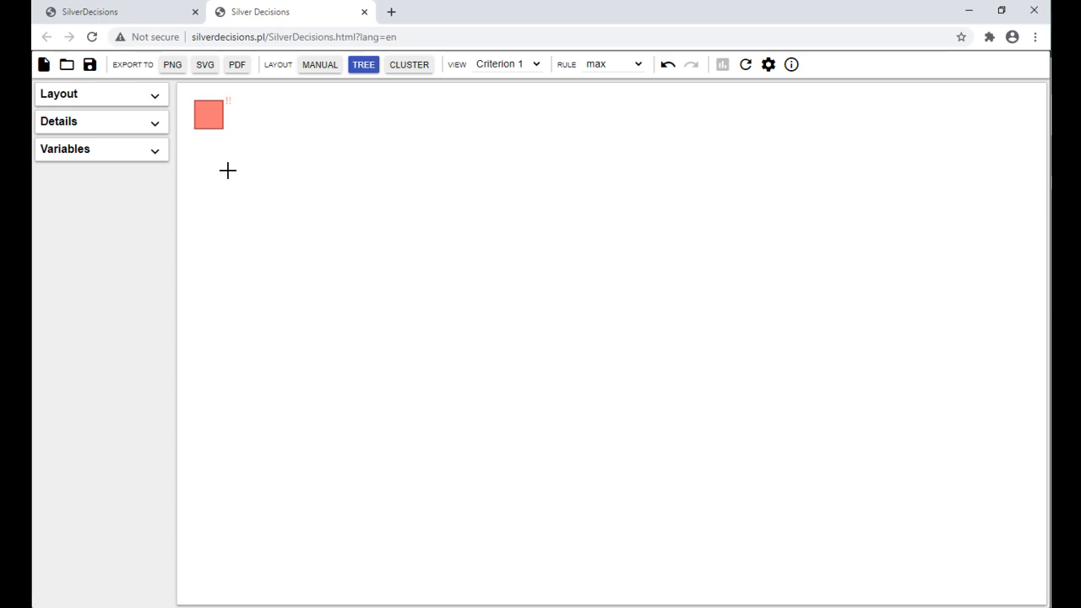
right_click(279, 183)
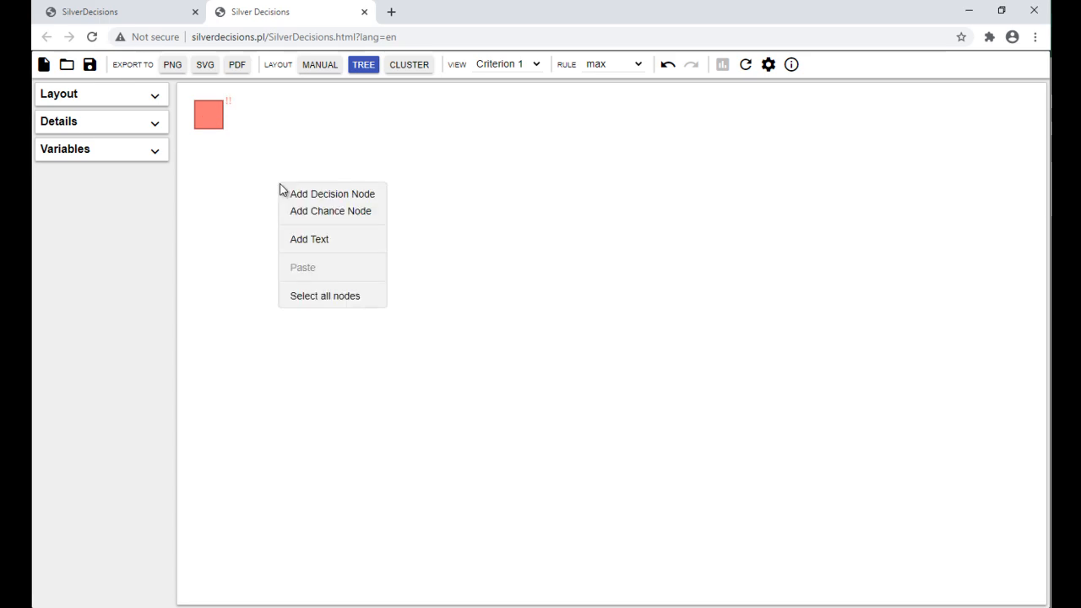
click(328, 210)
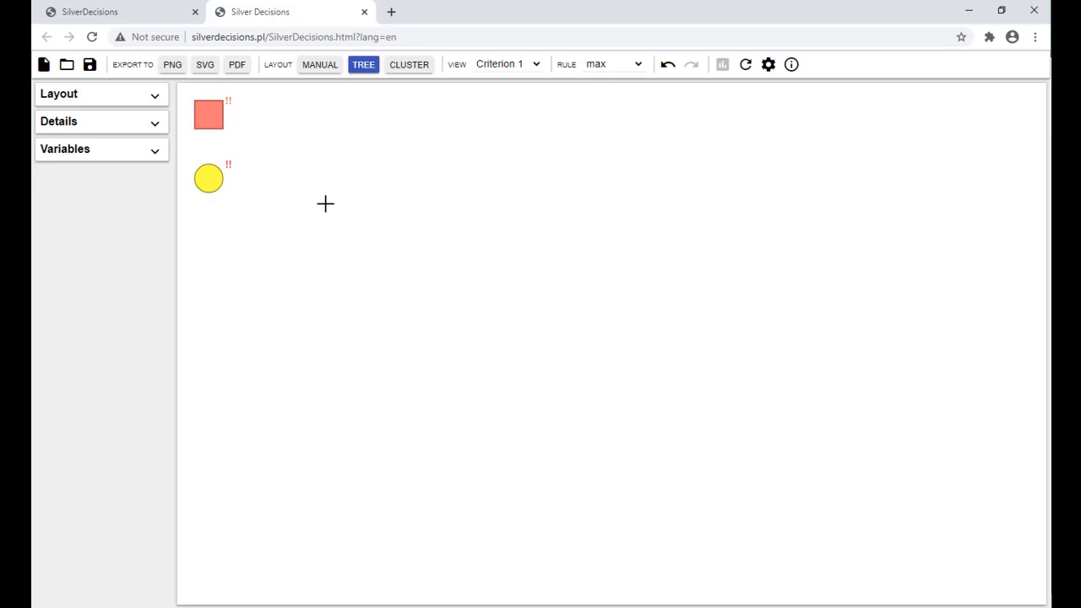
click(211, 182)
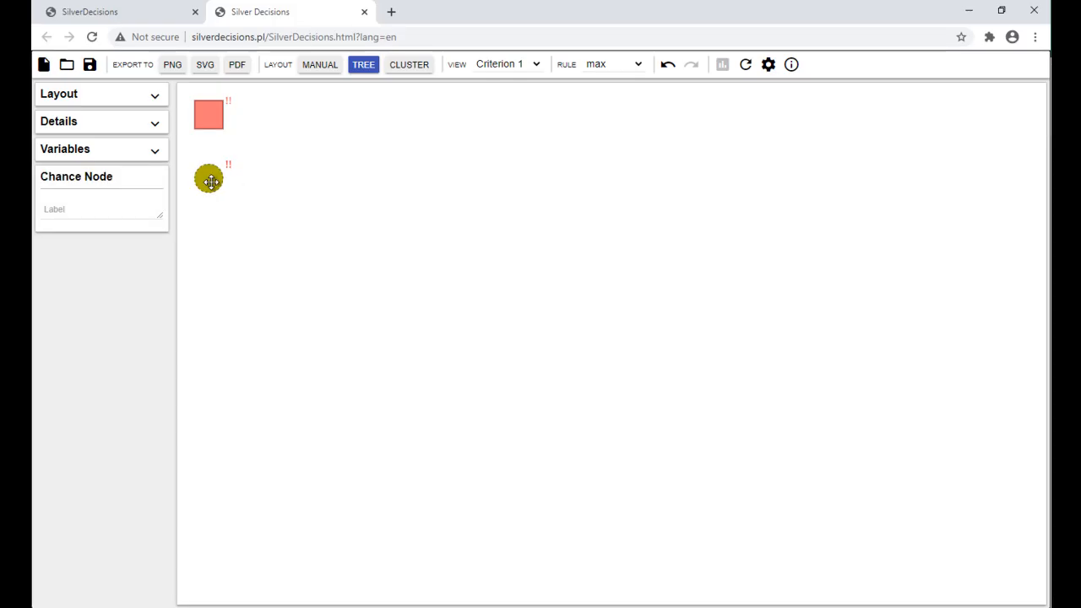
key(Delete)
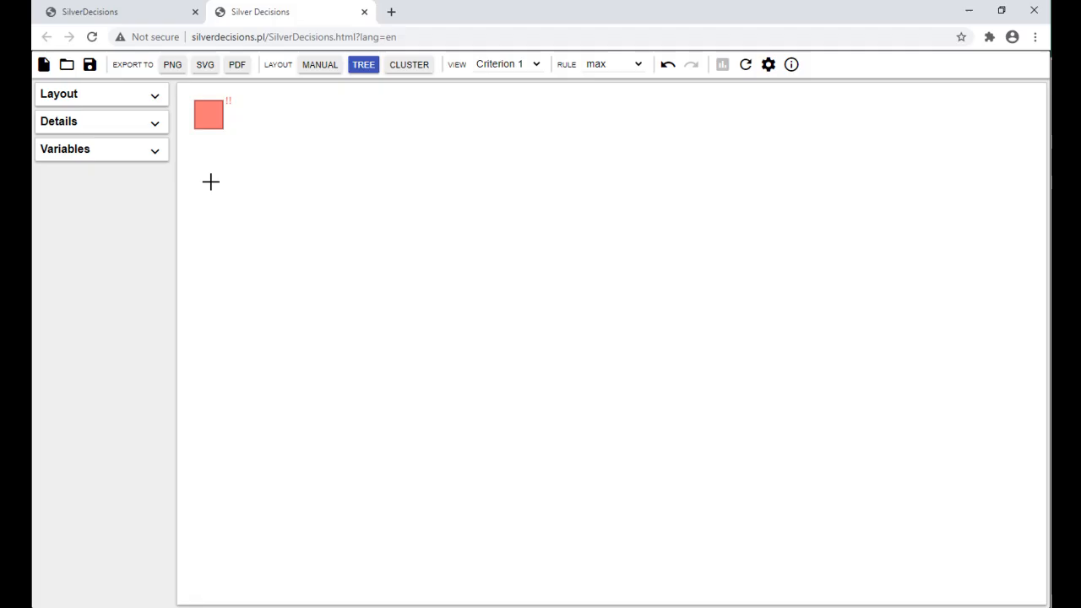
Attach a chance node to the decision node and add two terminal nodes to that chance node.
right_click(206, 122)
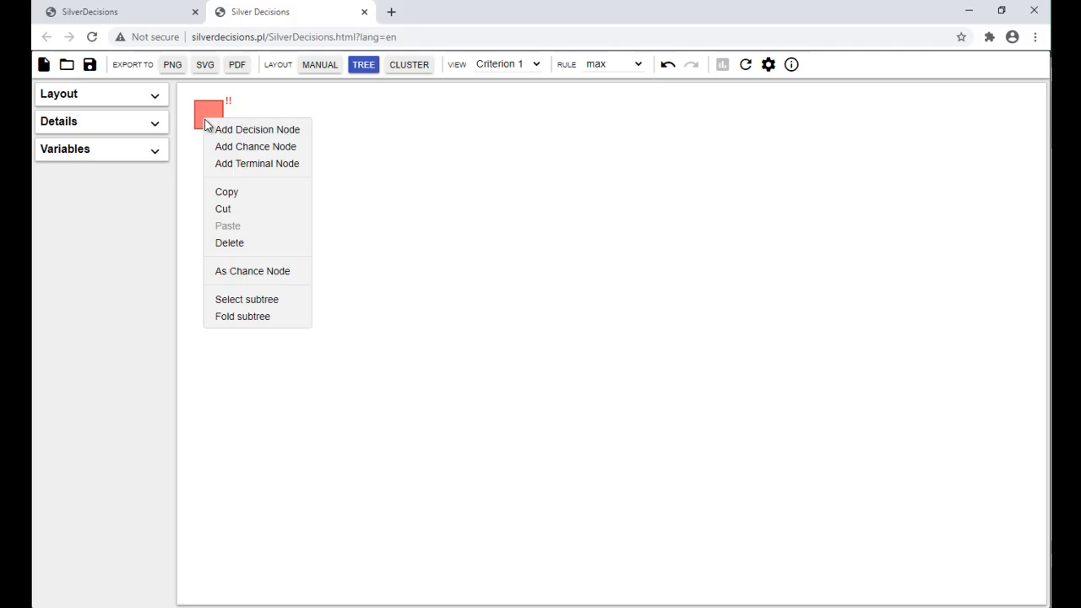
click(240, 147)
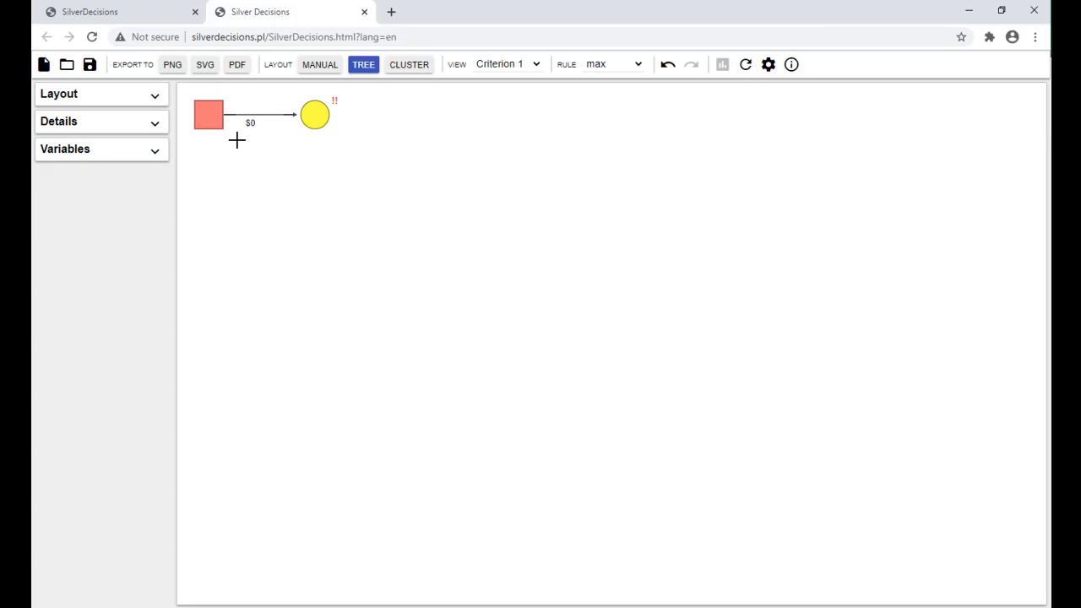
right_click(313, 114)
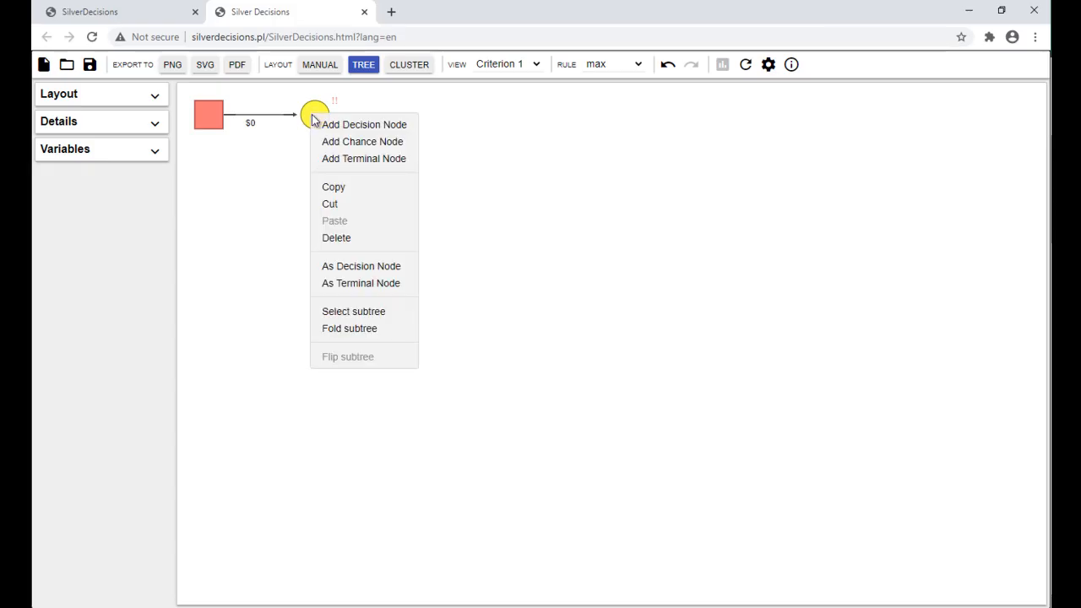
click(361, 155)
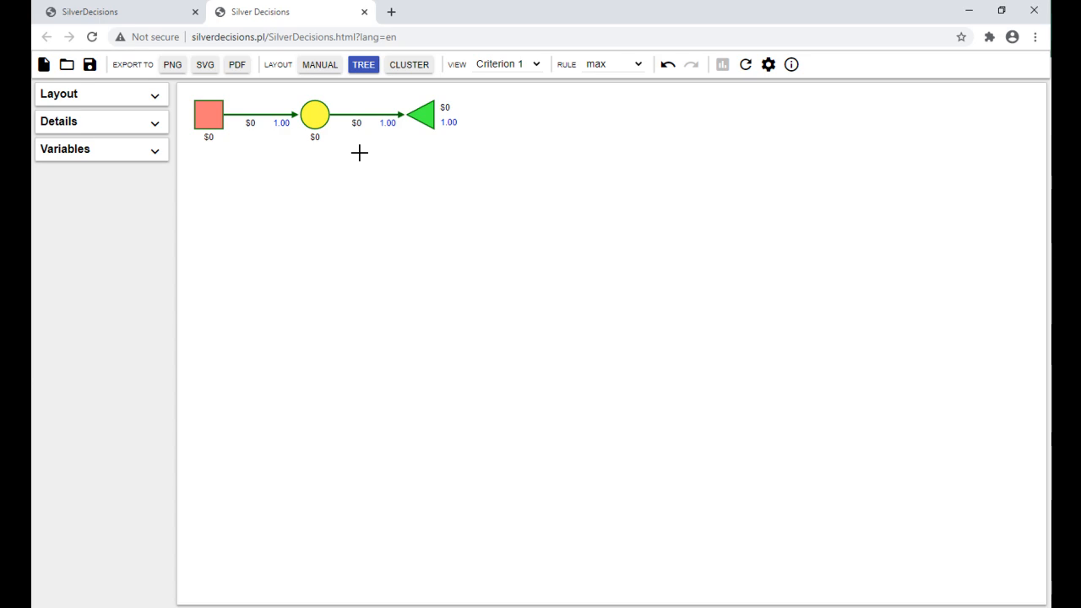
right_click(319, 116)
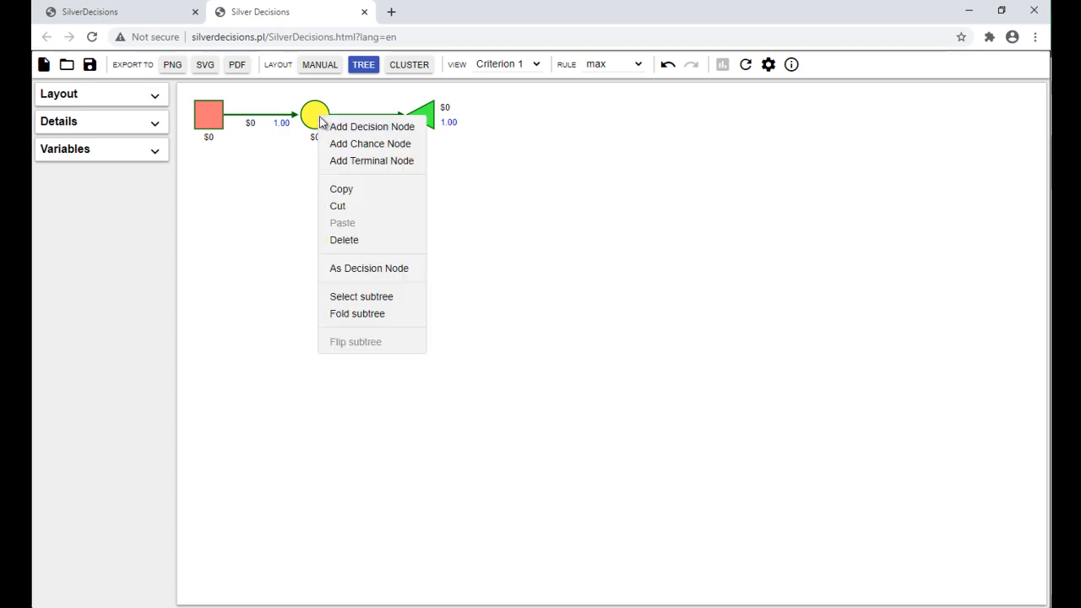
click(349, 159)
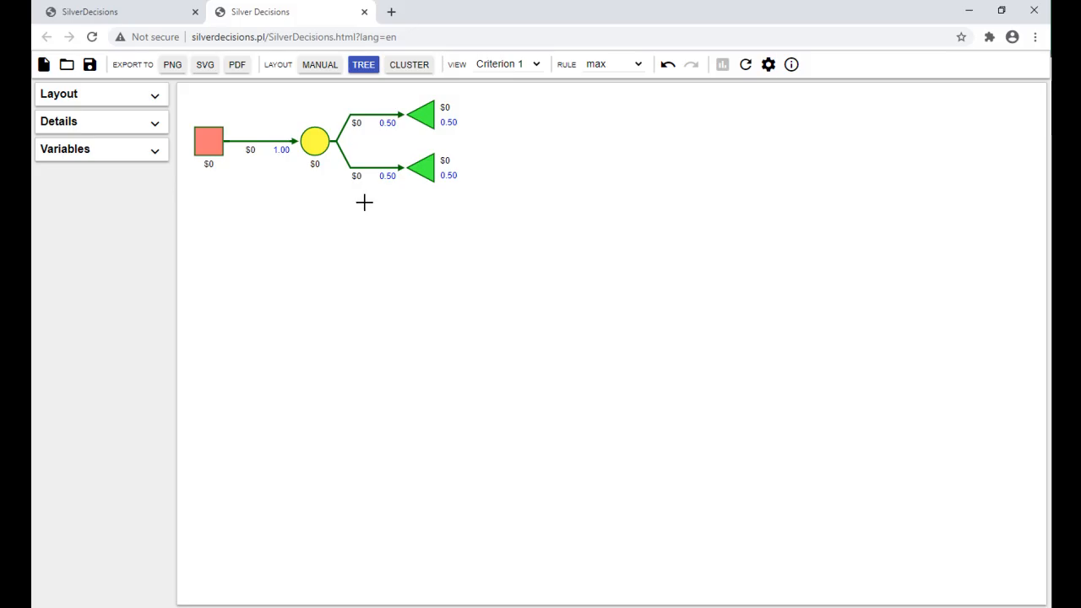
Label the chance node's upper branch Weak Demand and set its payoff to 2000000.
click(371, 124)
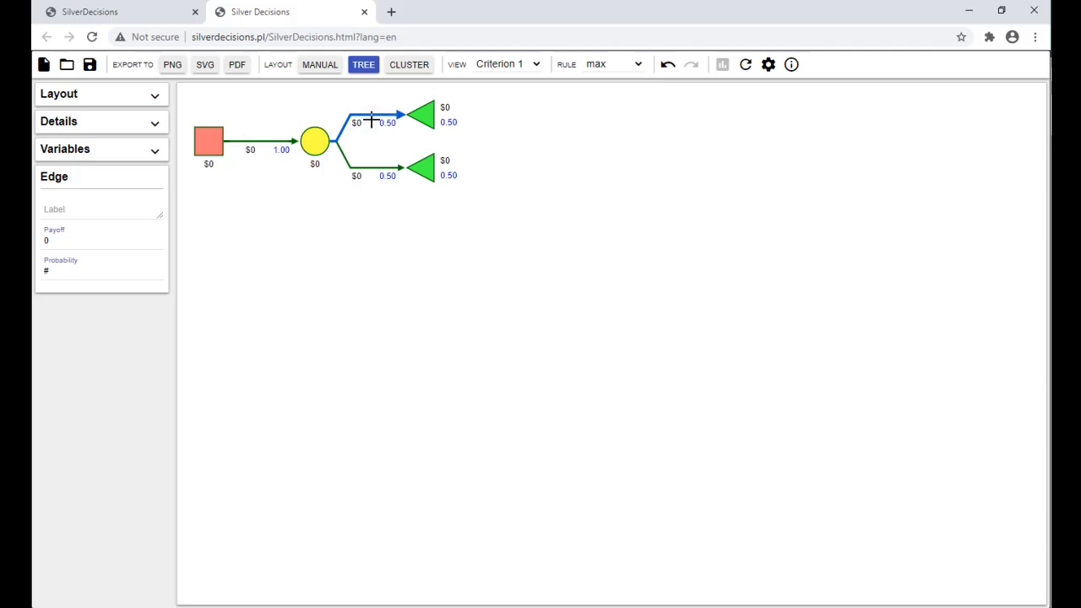
click(108, 212)
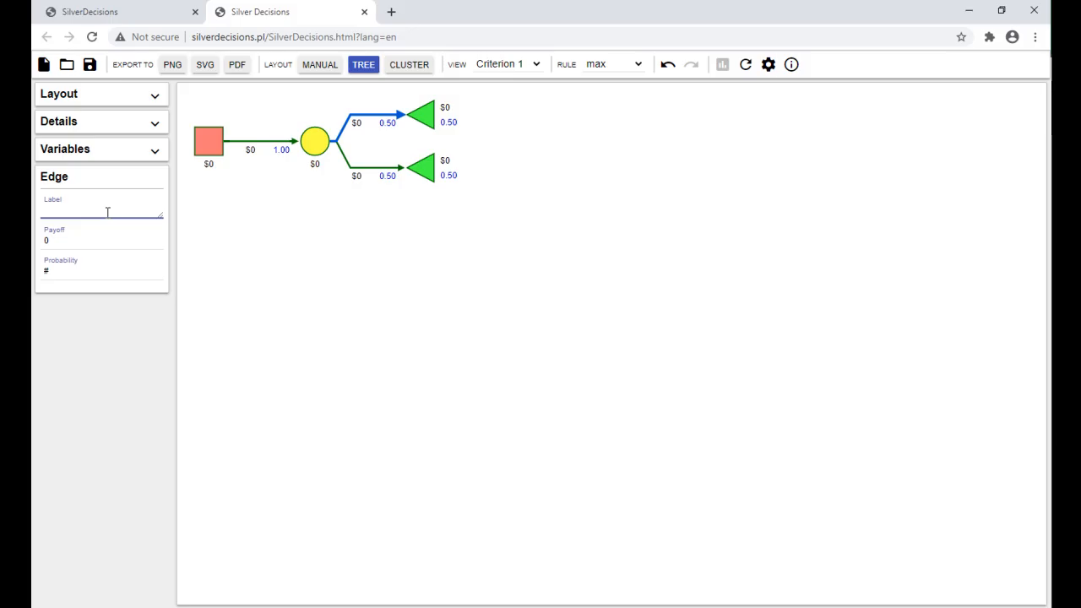
text(Weak Demand)
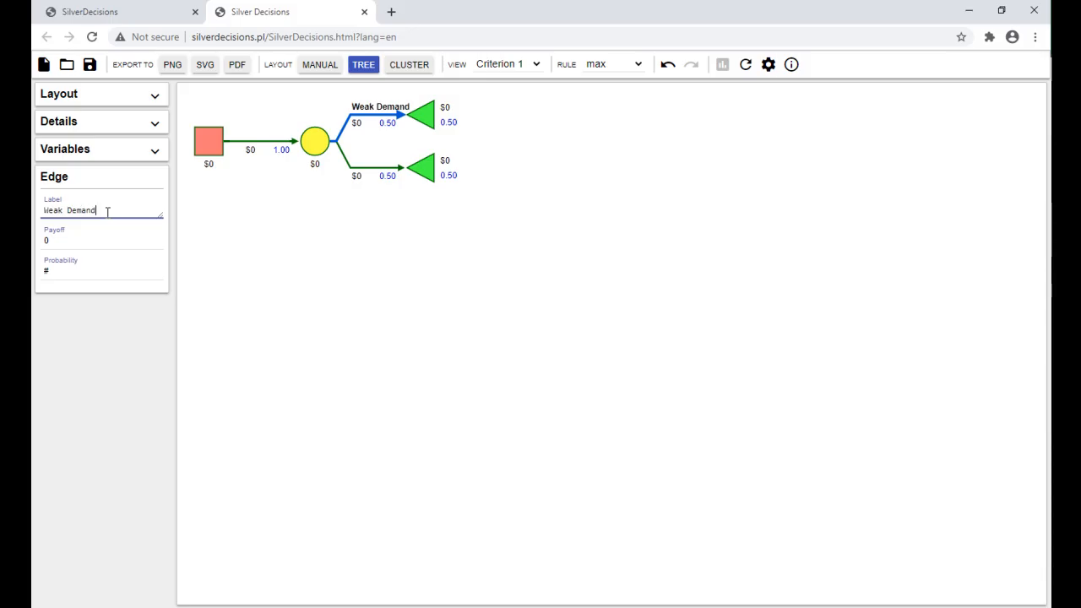
click(102, 242)
drag(101, 242, 34, 243)
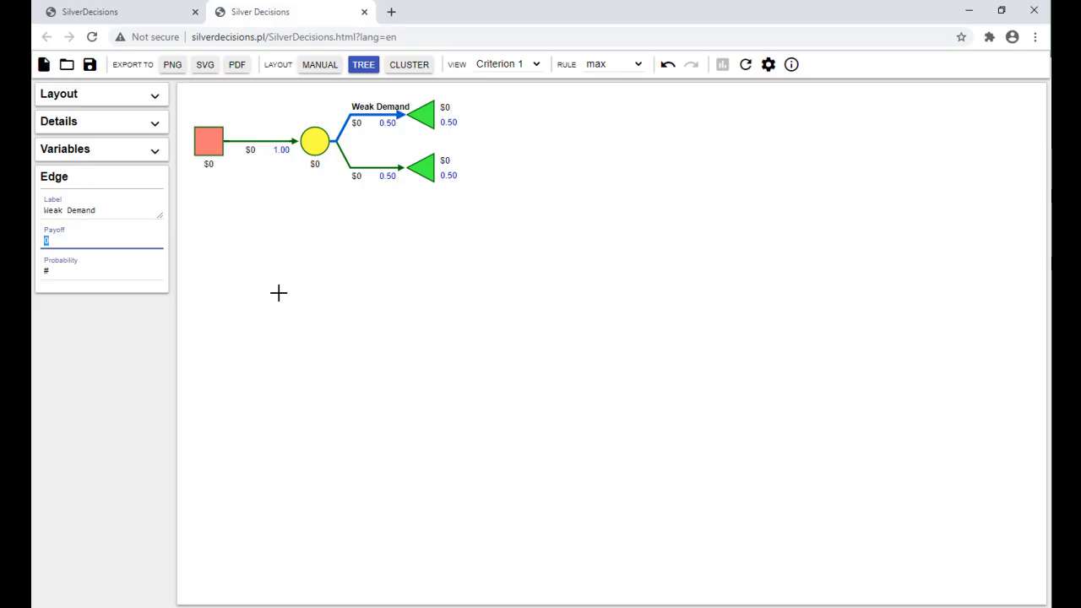
text(2000000)
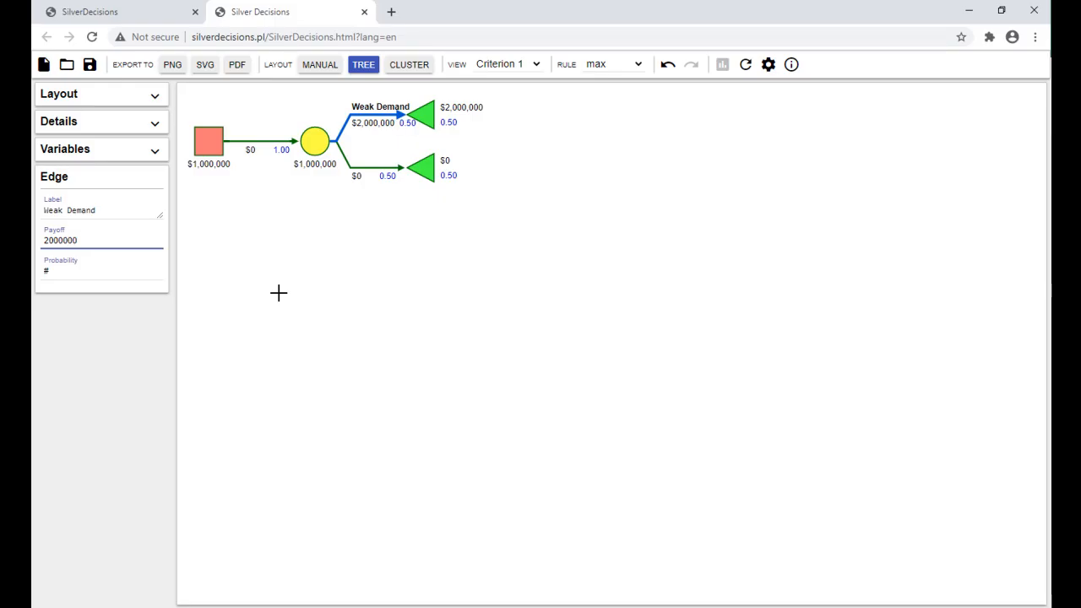
Set the probability of the Weak Demand branch to 0.3.
click(67, 271)
double_click(45, 271)
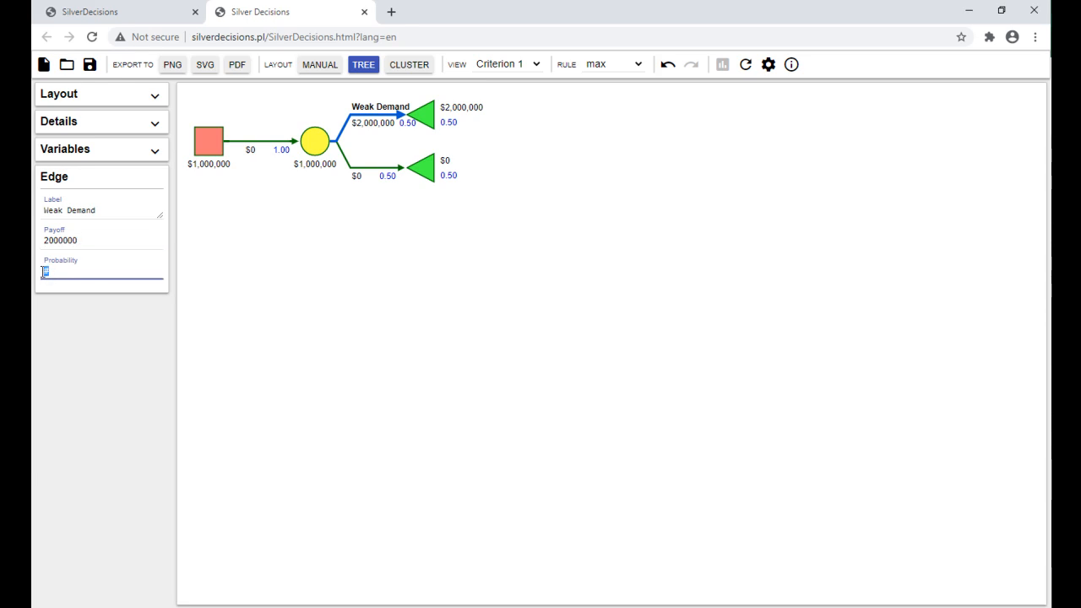
click(53, 274)
drag(52, 274, 36, 274)
text(0.3)
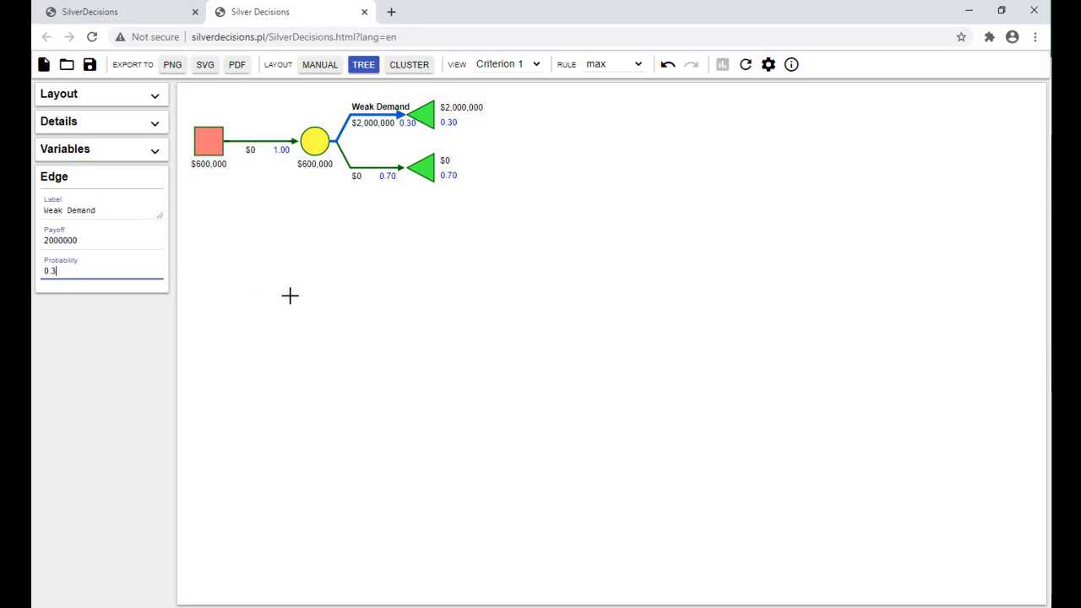
Label the chance node's lower branch Strong Demand and set its payoff to 3000000.
click(369, 174)
click(112, 214)
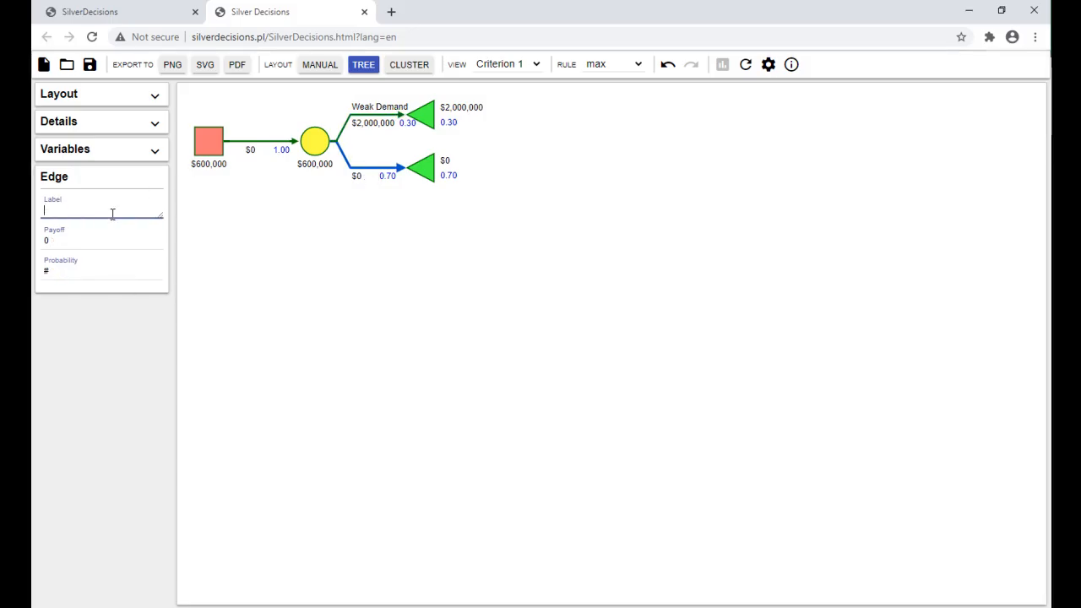
text(Strong Demand)
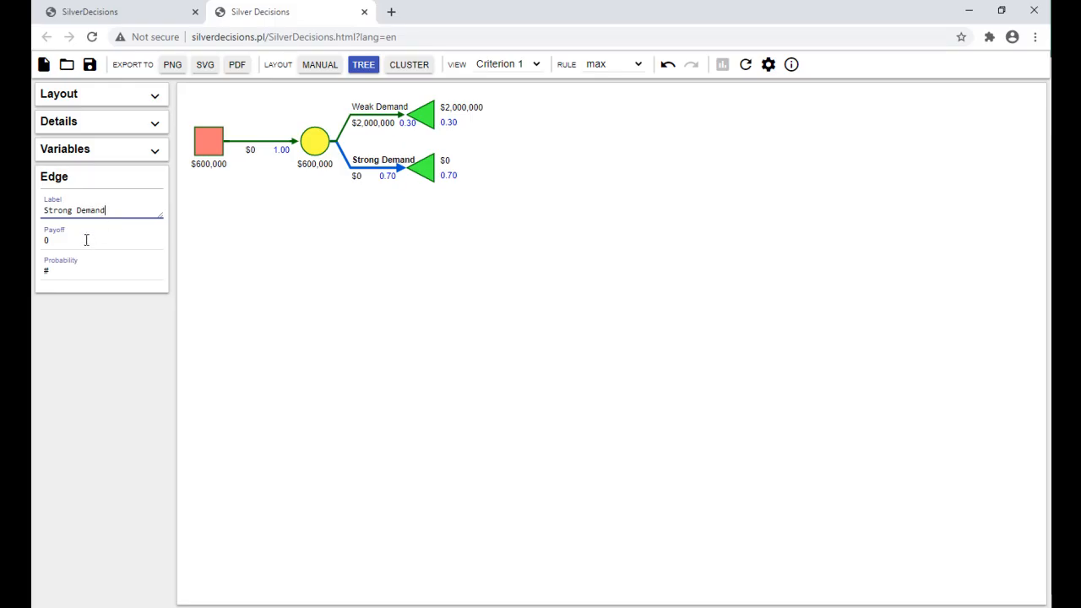
key(Tab)
text(3000000)
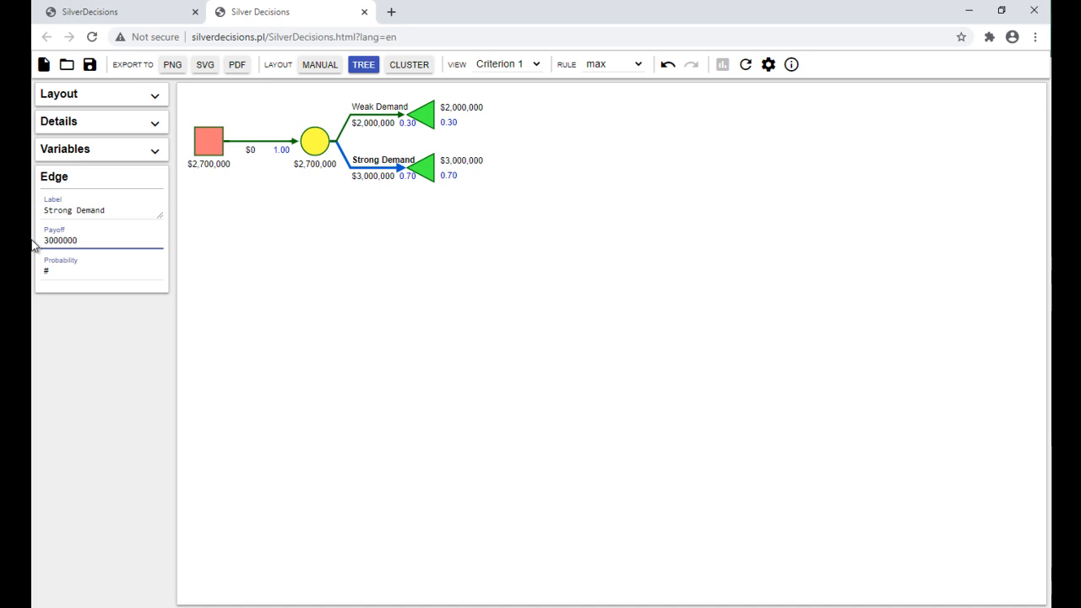
Copy the chance node with its branches and paste it twice onto the decision node.
right_click(315, 141)
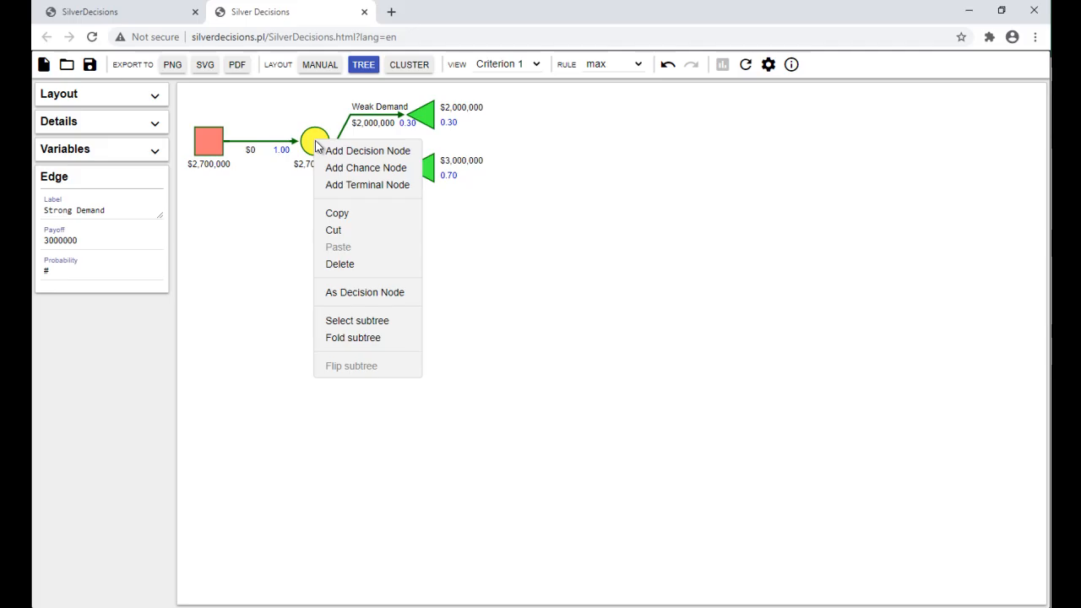
click(334, 215)
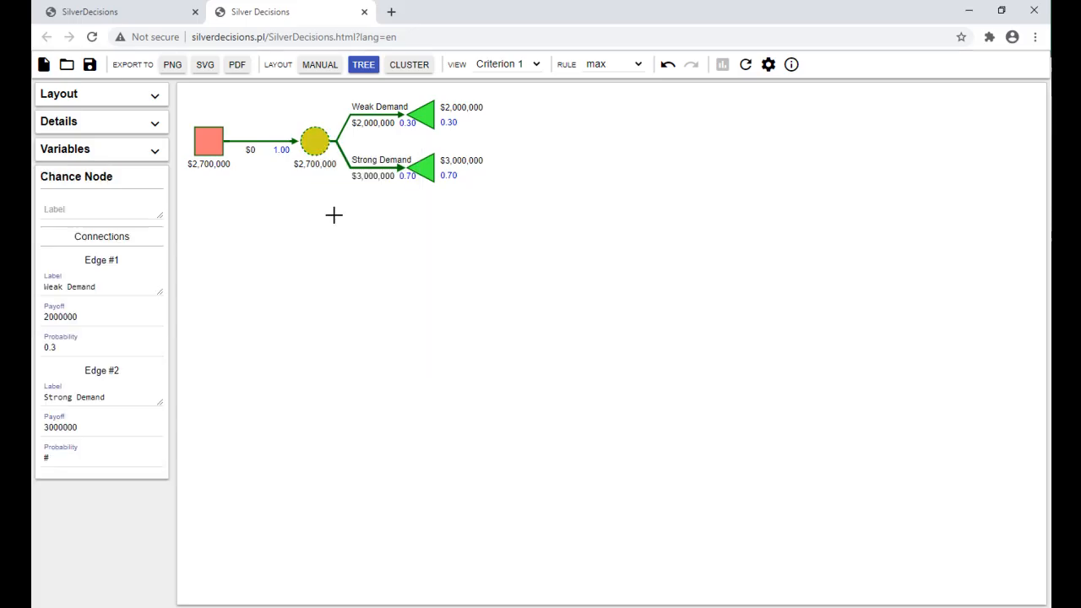
right_click(207, 141)
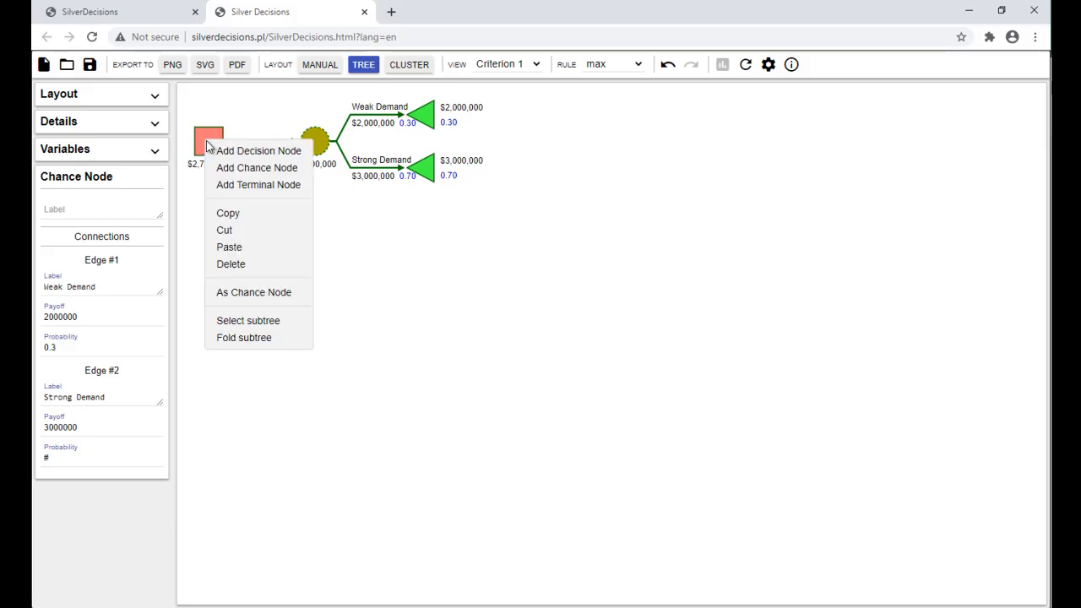
click(236, 247)
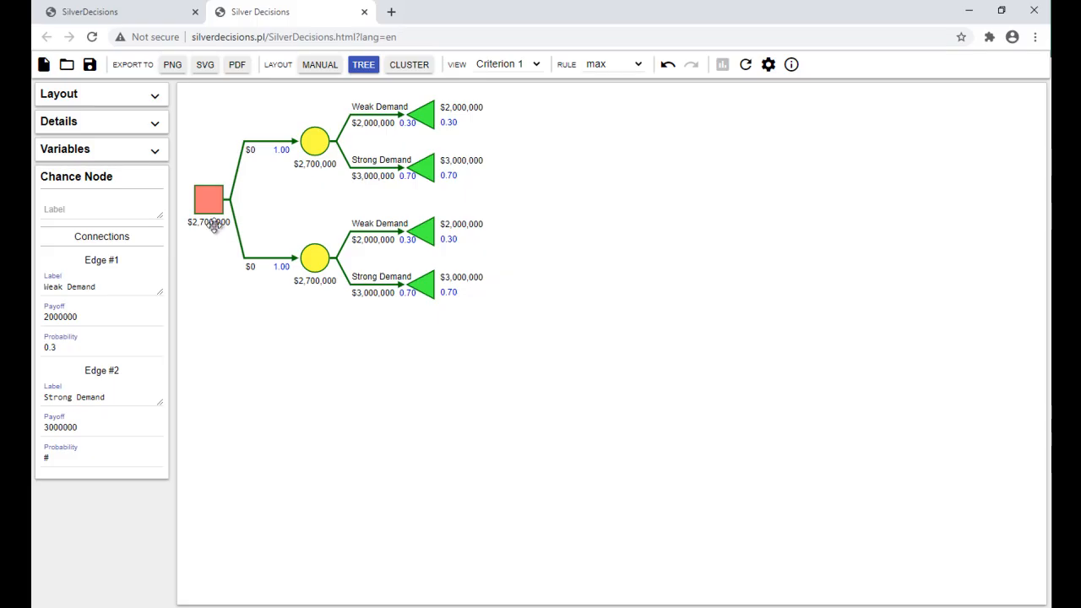
right_click(208, 208)
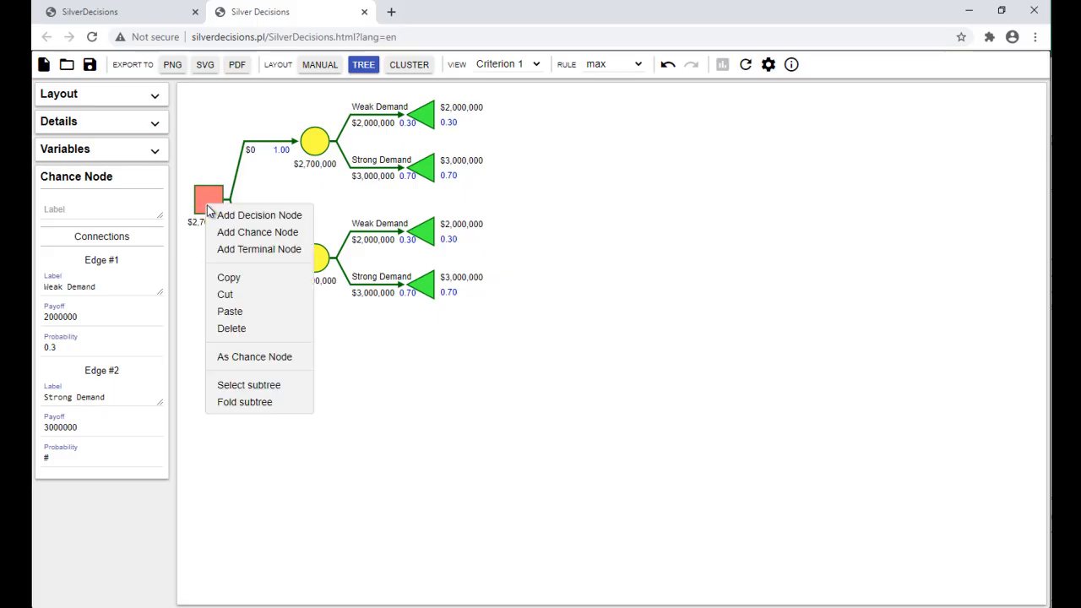
click(232, 312)
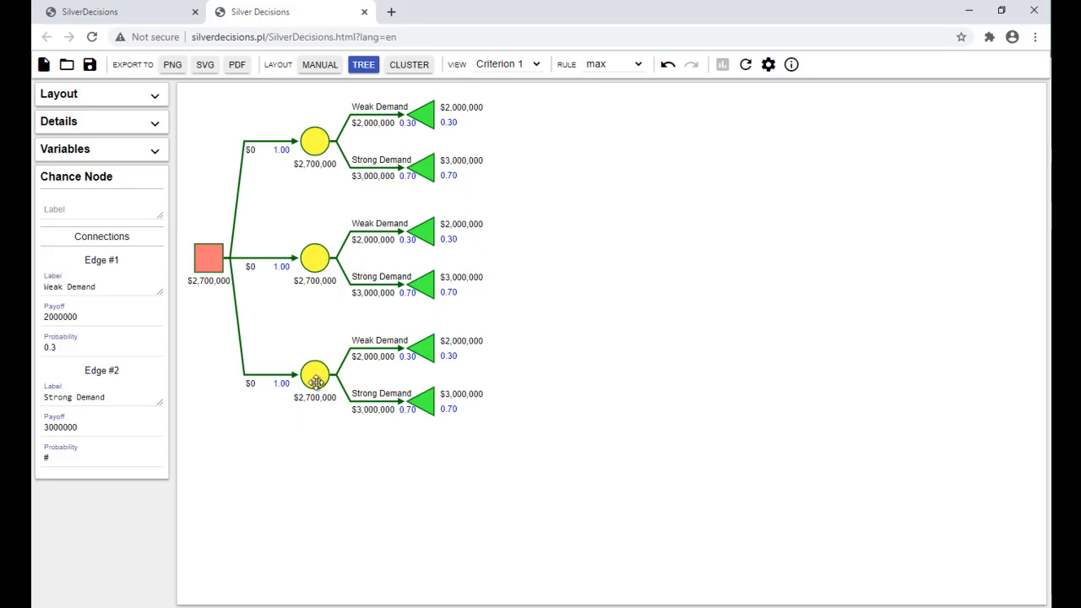
Set the payoff of the middle chance node's Weak Demand branch to 1000000.
click(369, 247)
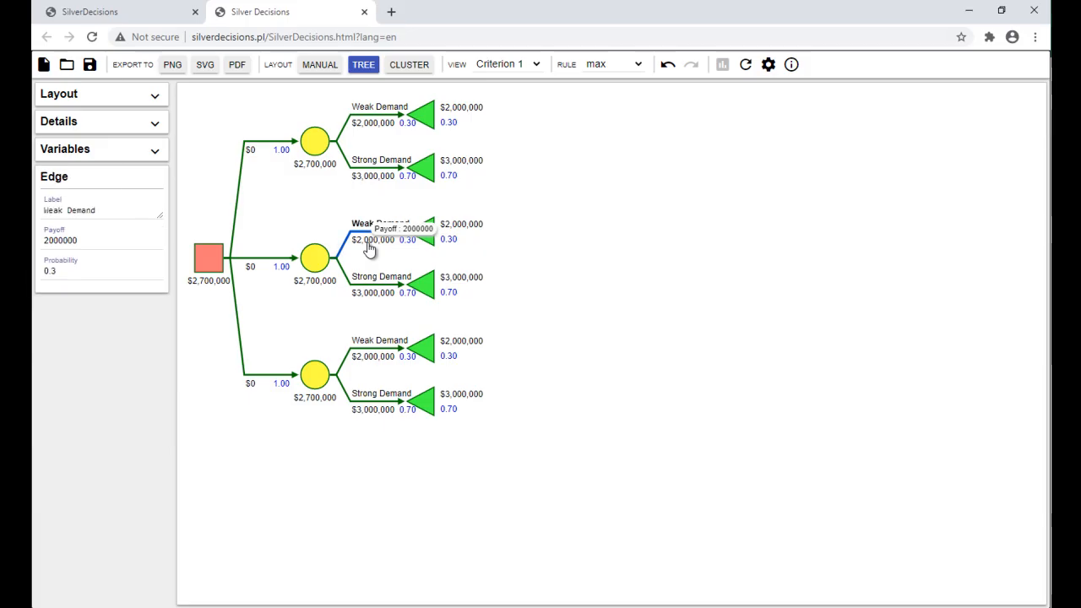
click(50, 239)
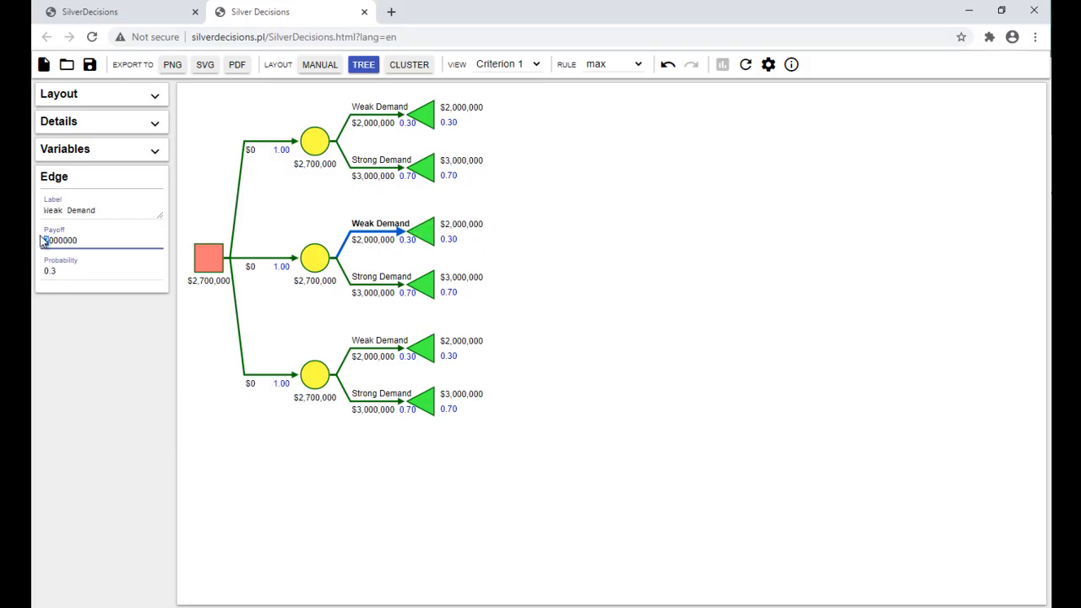
key(BackSpace)
text(1)
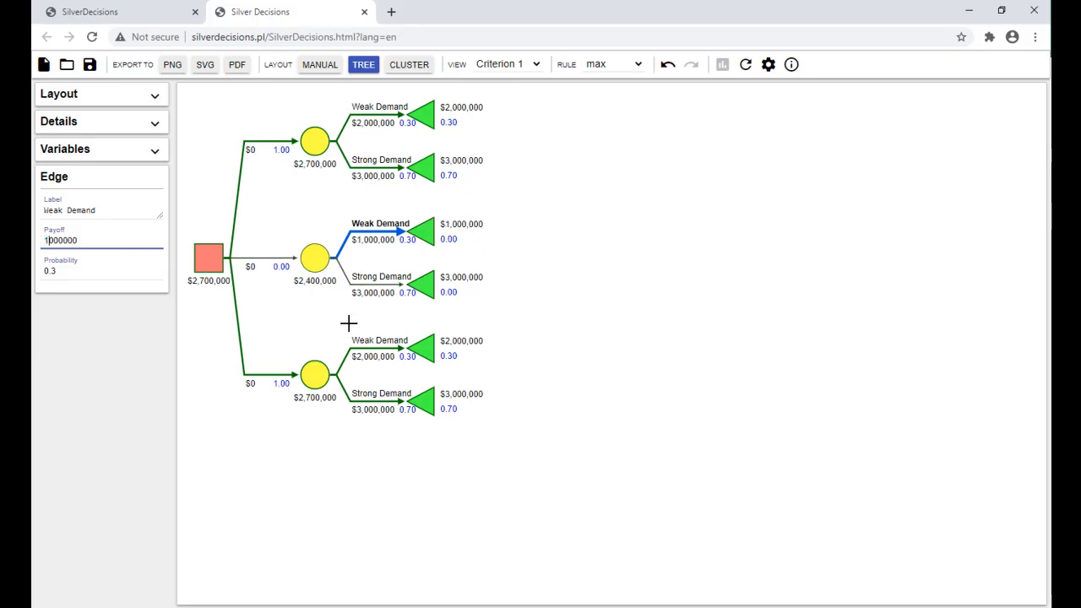
Set the payoff of the middle chance node's Strong Demand branch to 5000000.
click(376, 297)
click(48, 240)
key(BackSpace)
text(5000000)
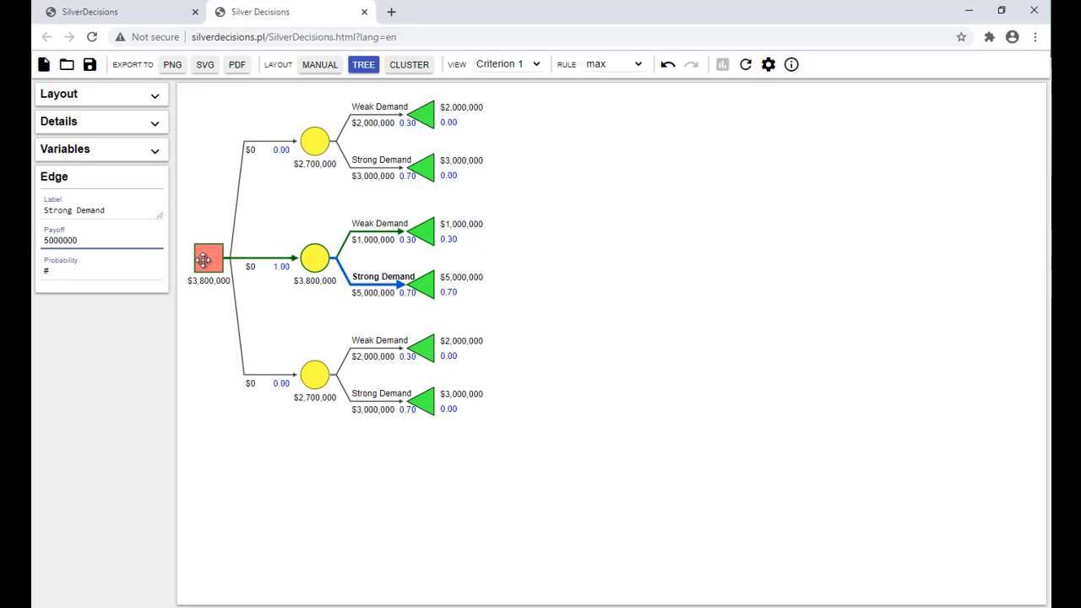
Set the bottom chance node's payoffs to -2000000 for Weak Demand and 9000000 for Strong Demand.
click(384, 358)
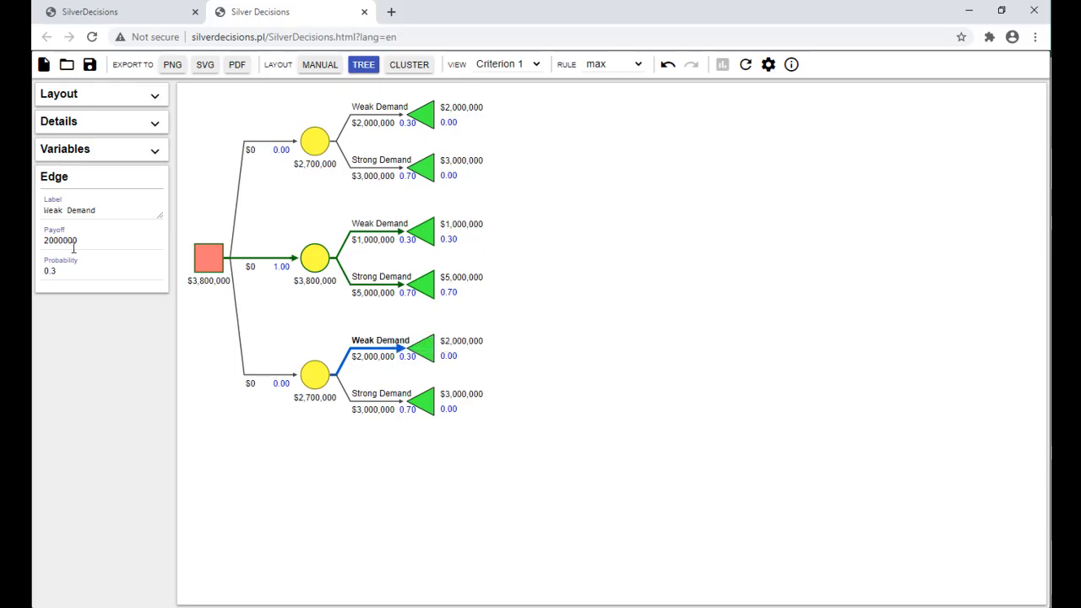
click(46, 243)
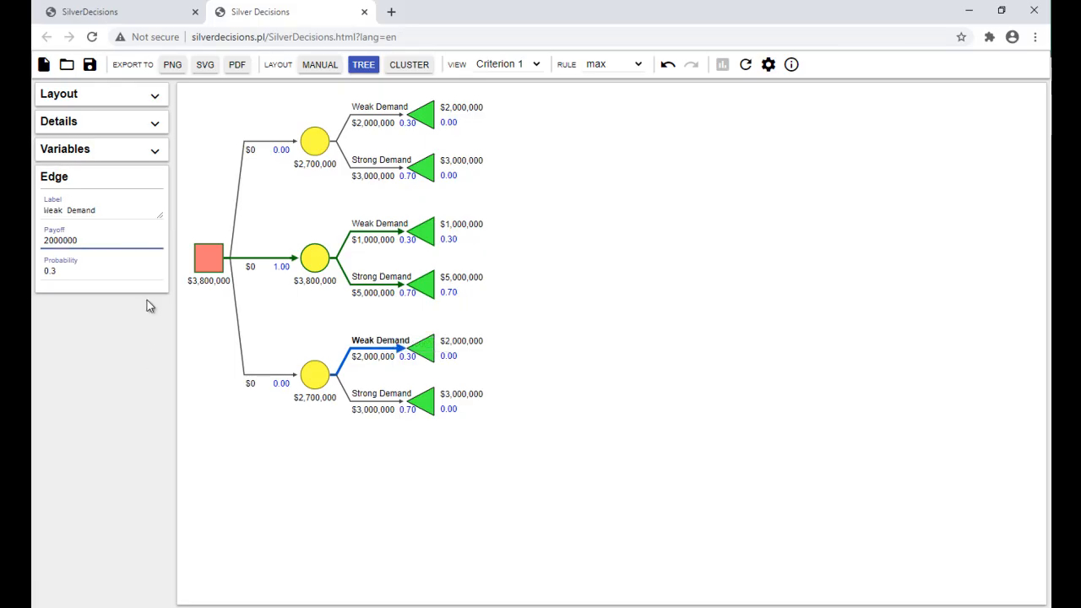
text(-)
click(371, 408)
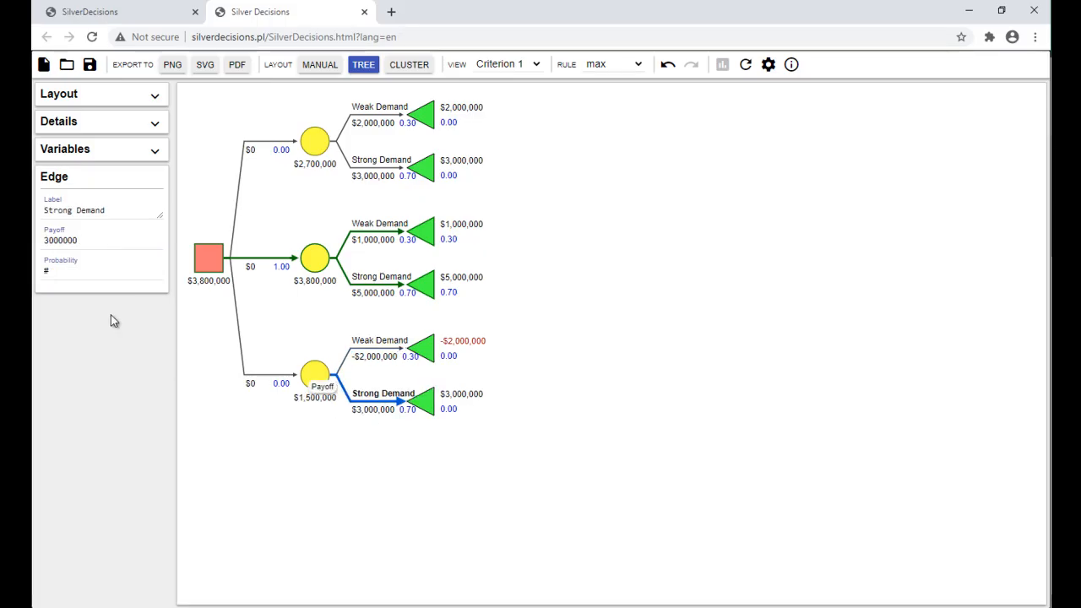
click(48, 243)
key(BackSpace)
text(9)
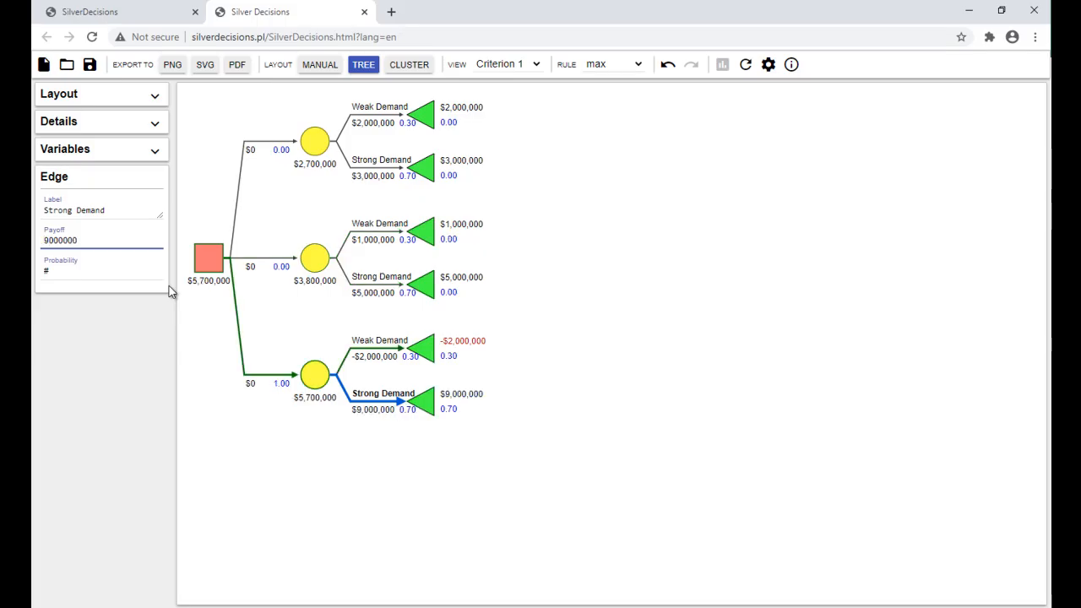
Label the decision node's upper branch Small Res. and its middle branch Medium Res.
click(272, 142)
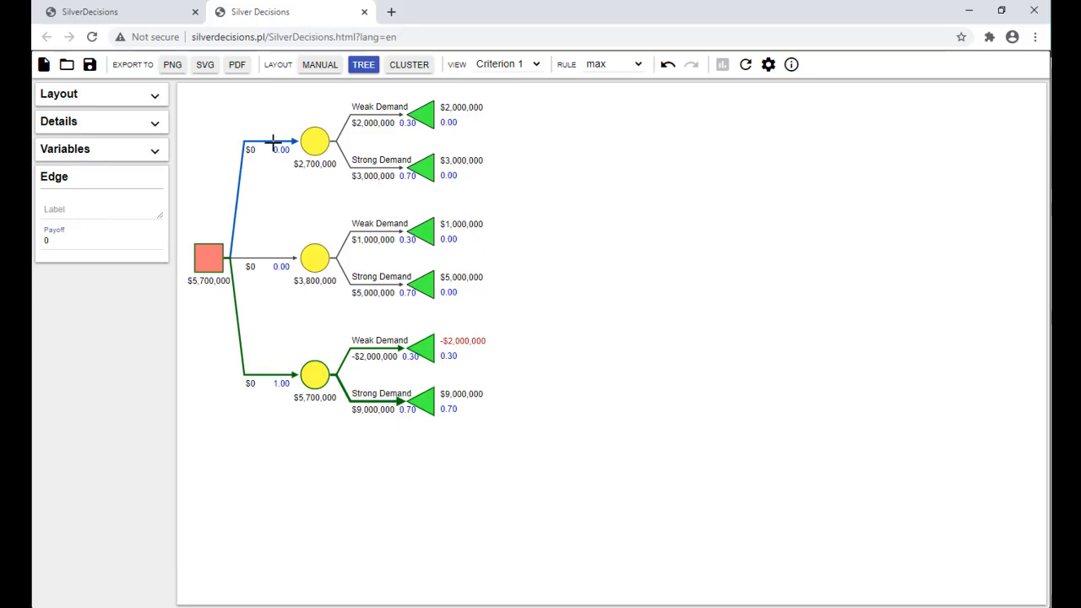
click(98, 208)
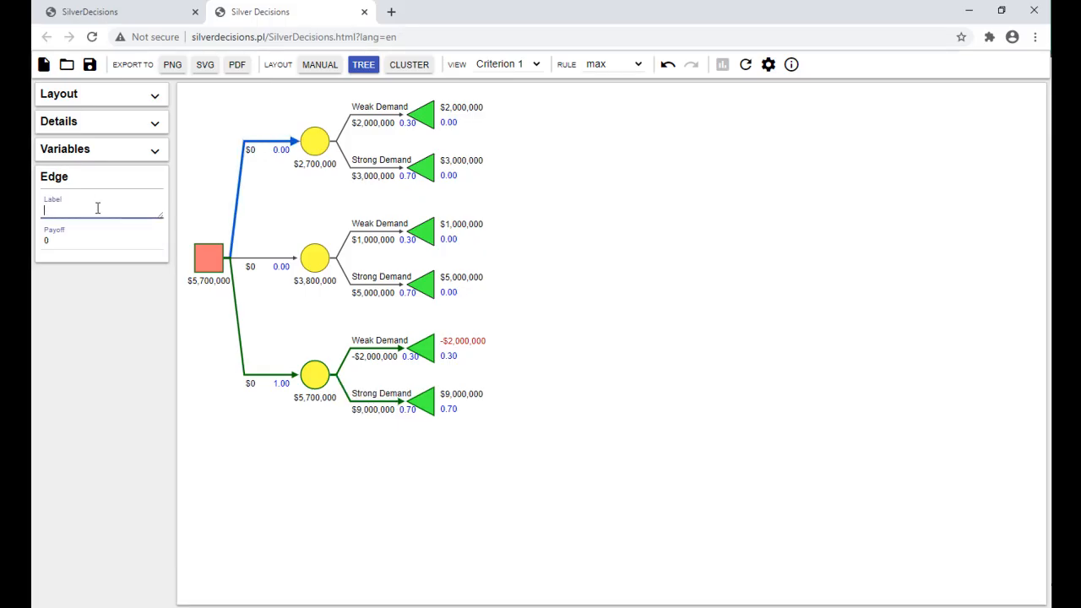
text(Small )
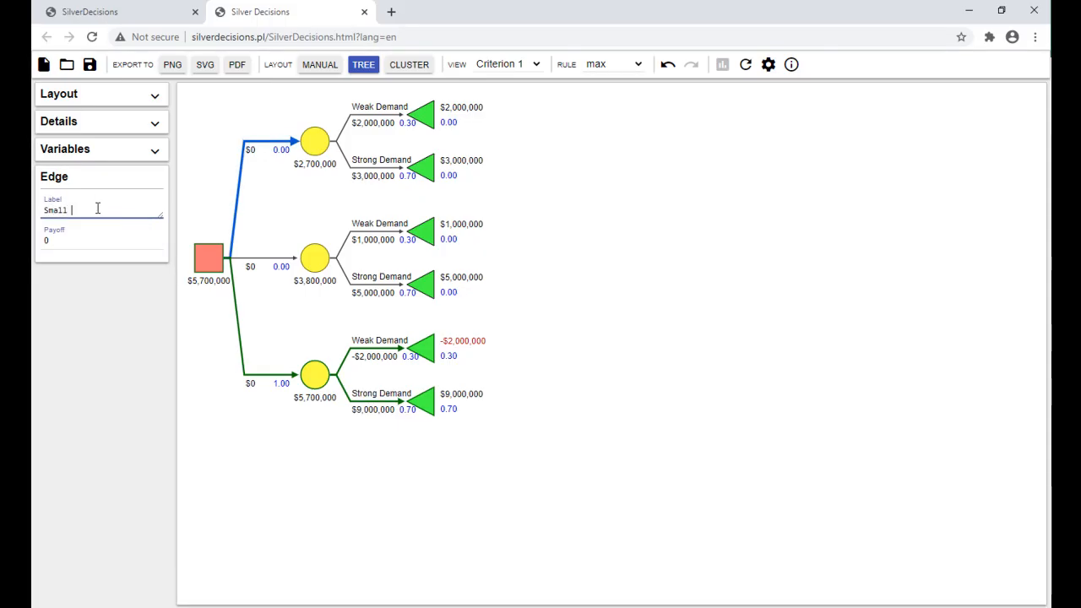
text(Res.)
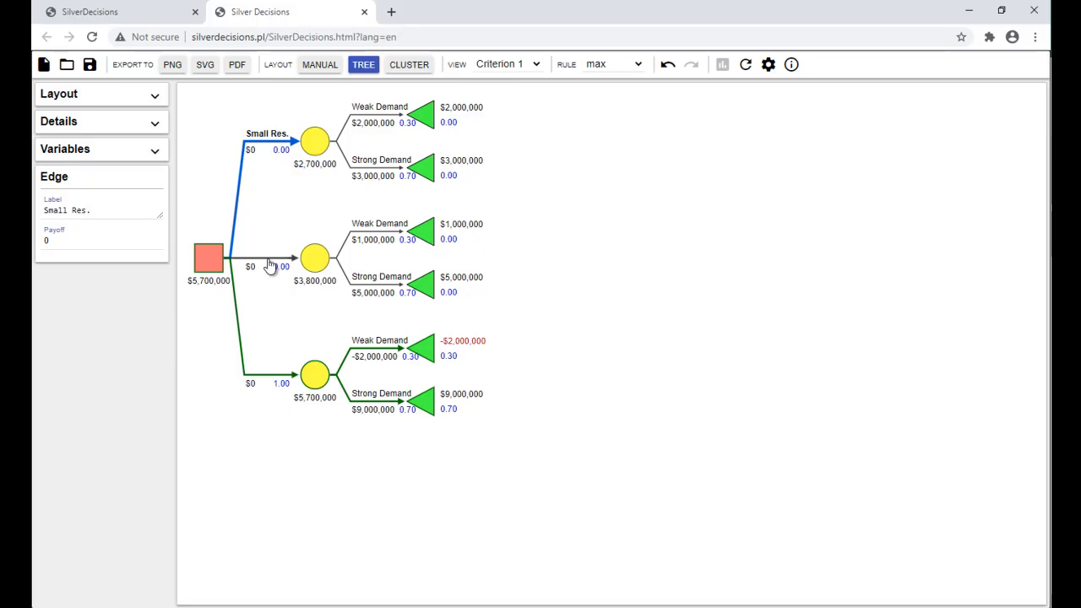
click(268, 259)
click(109, 210)
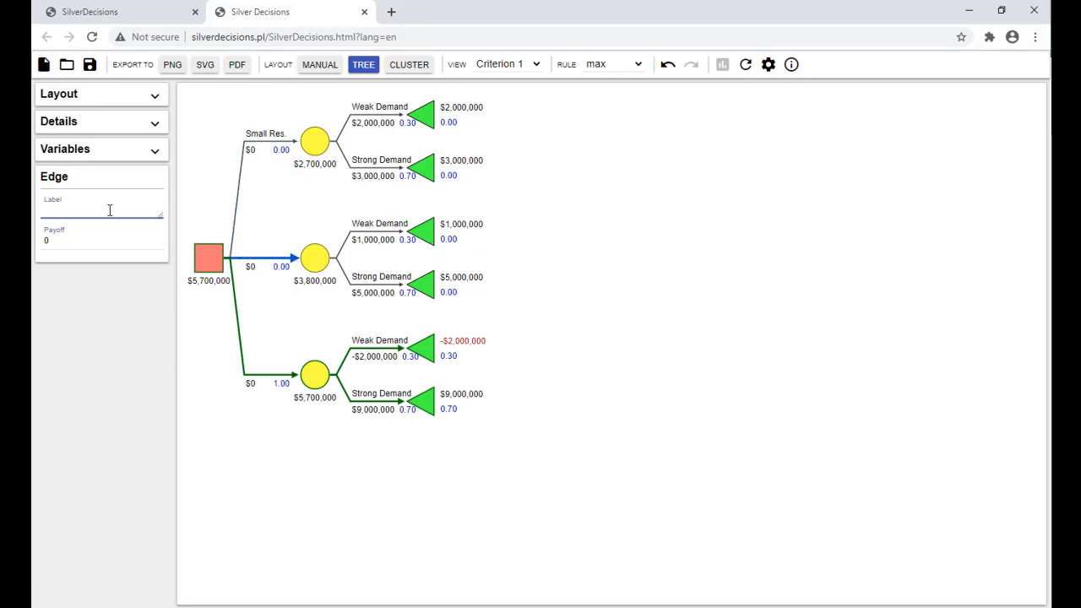
text(Medium Res.)
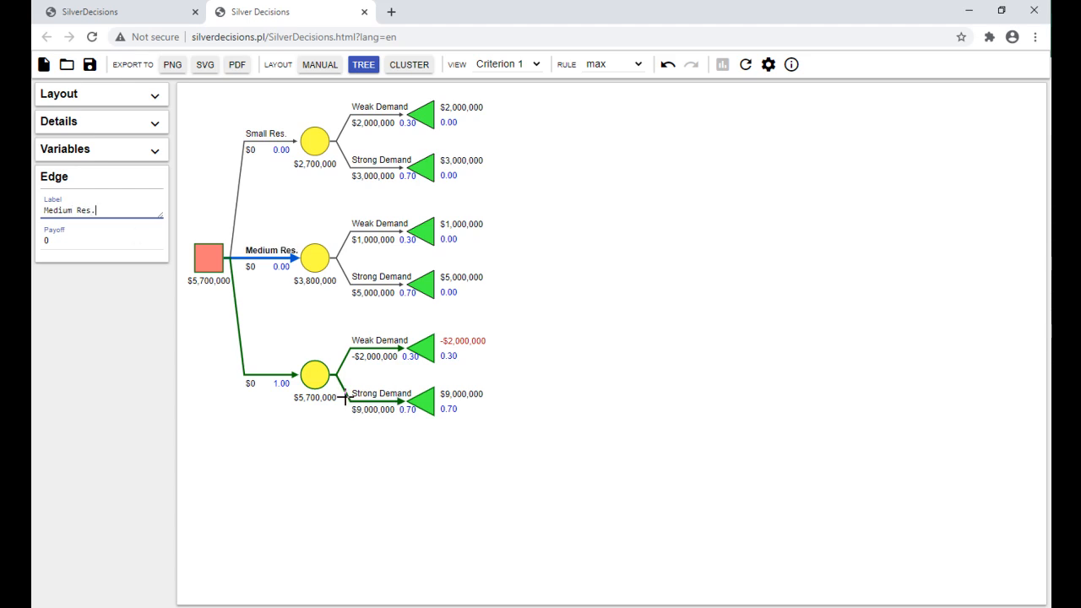
Label the decision node's lowest branch Large Res. and clear the selection.
click(262, 377)
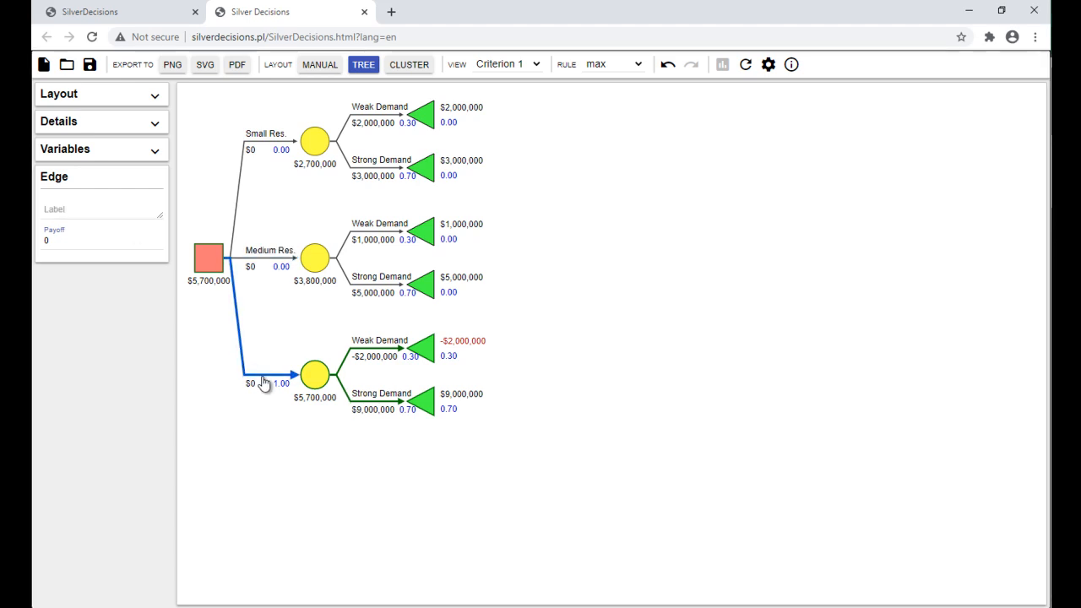
click(68, 212)
text(Large Res.)
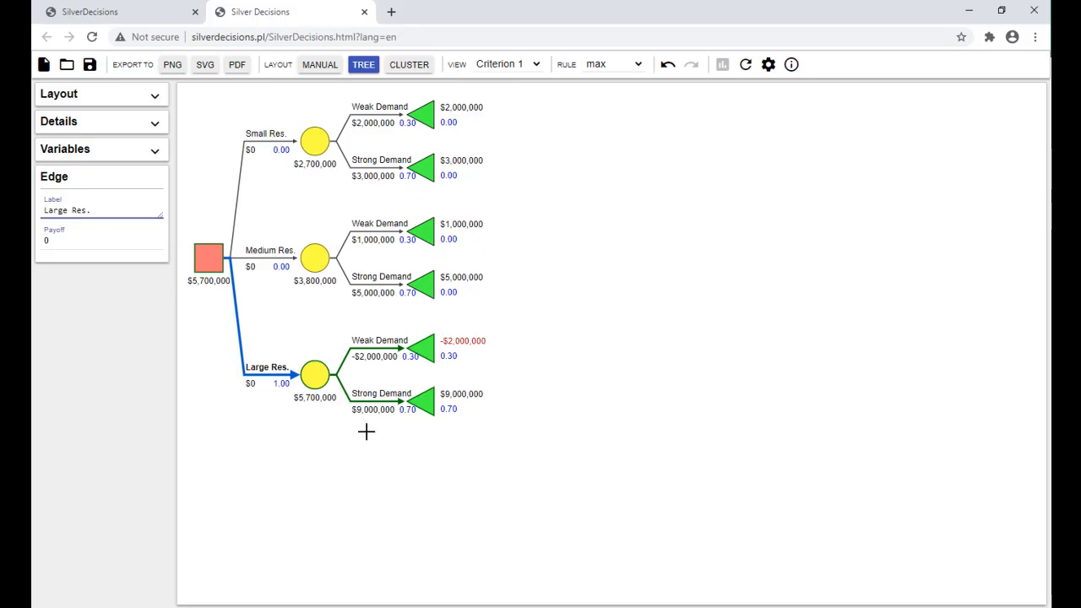
click(555, 480)
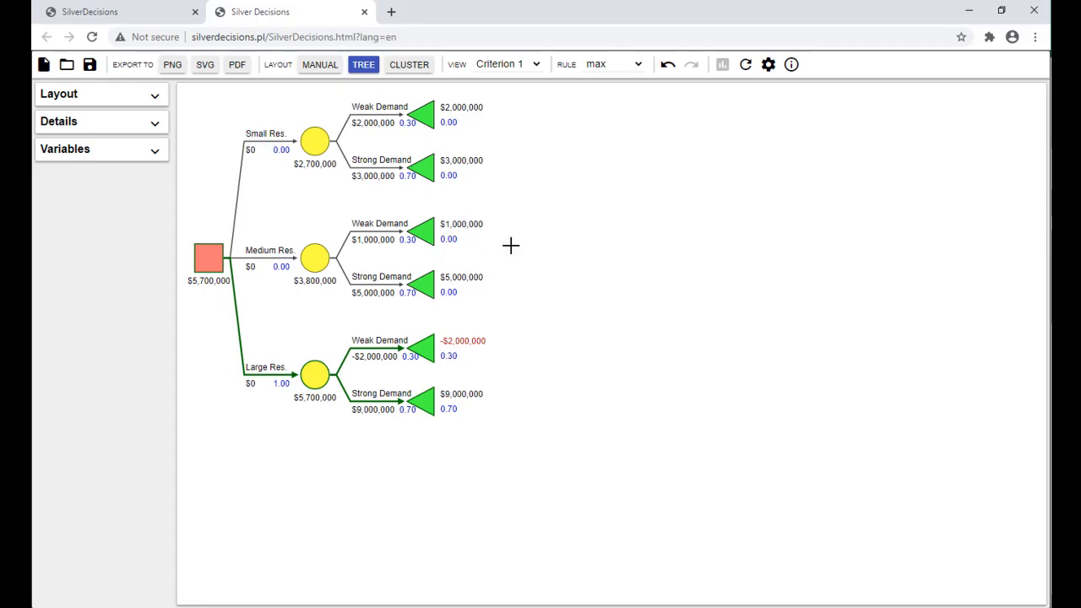
Change the color of optimal edges to bright red (RGB 255, 0, 0) in the diagram settings.
click(768, 66)
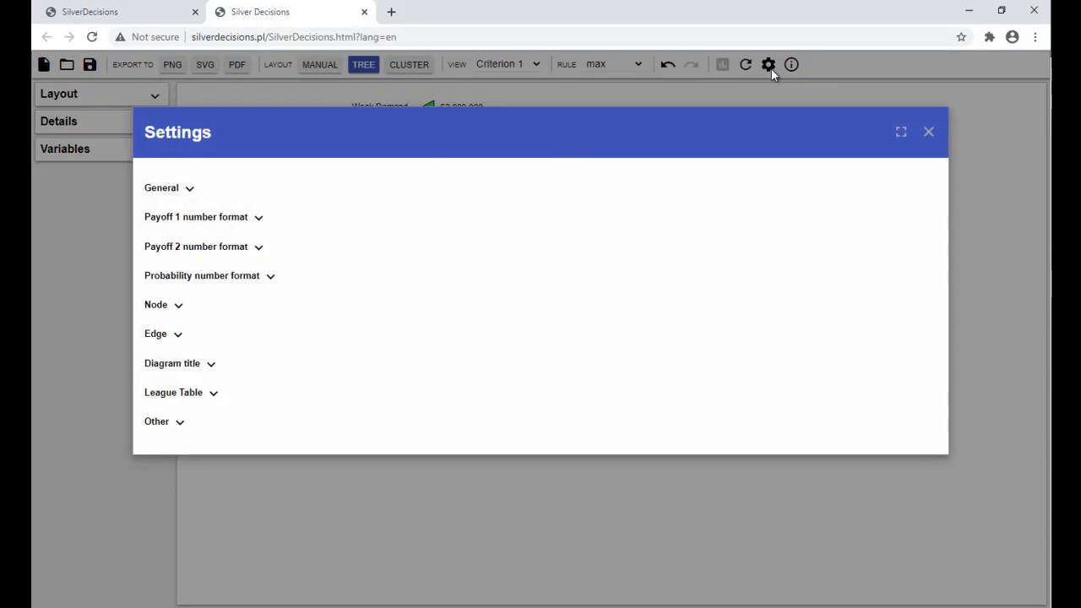
click(179, 336)
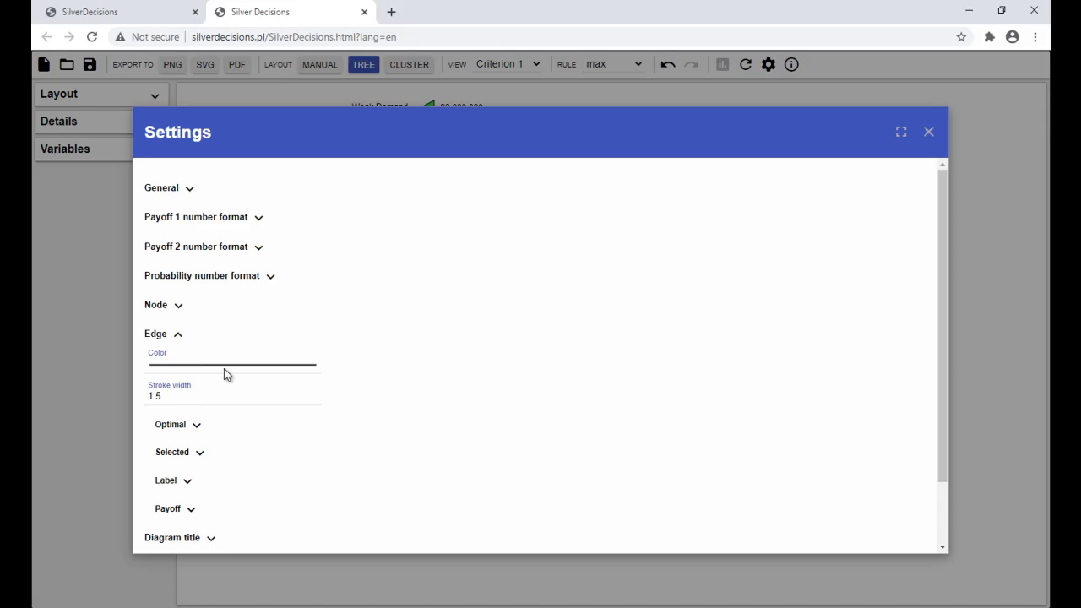
click(197, 427)
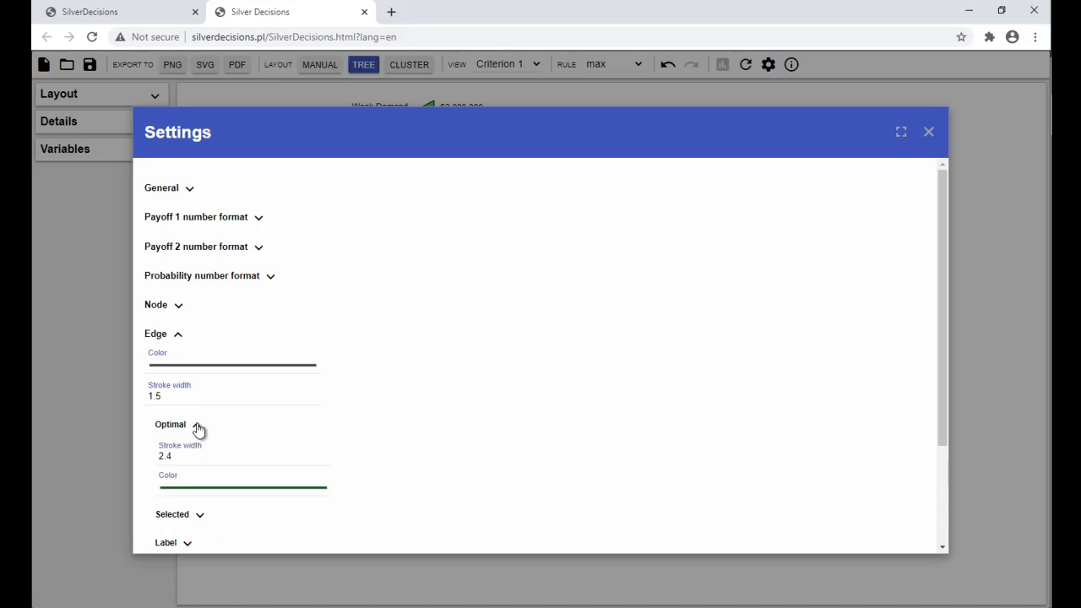
click(200, 489)
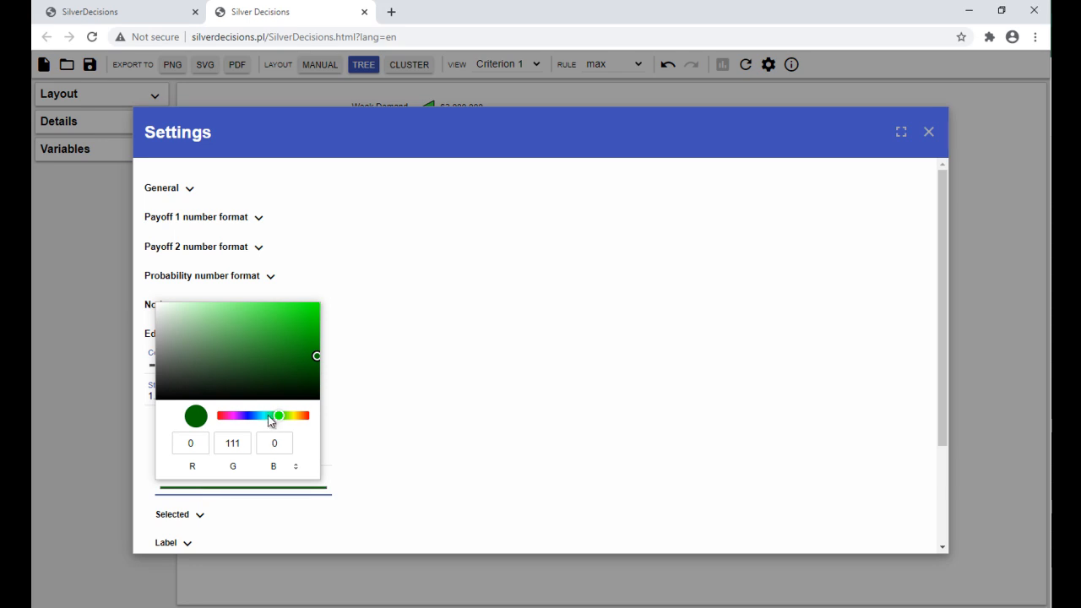
drag(278, 420, 217, 417)
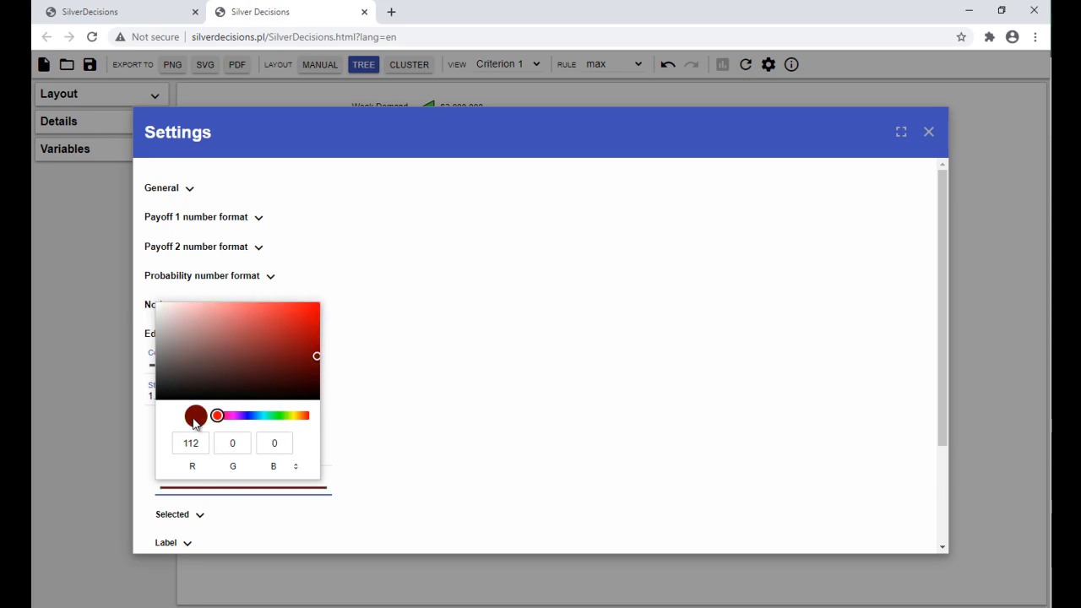
drag(319, 360, 321, 301)
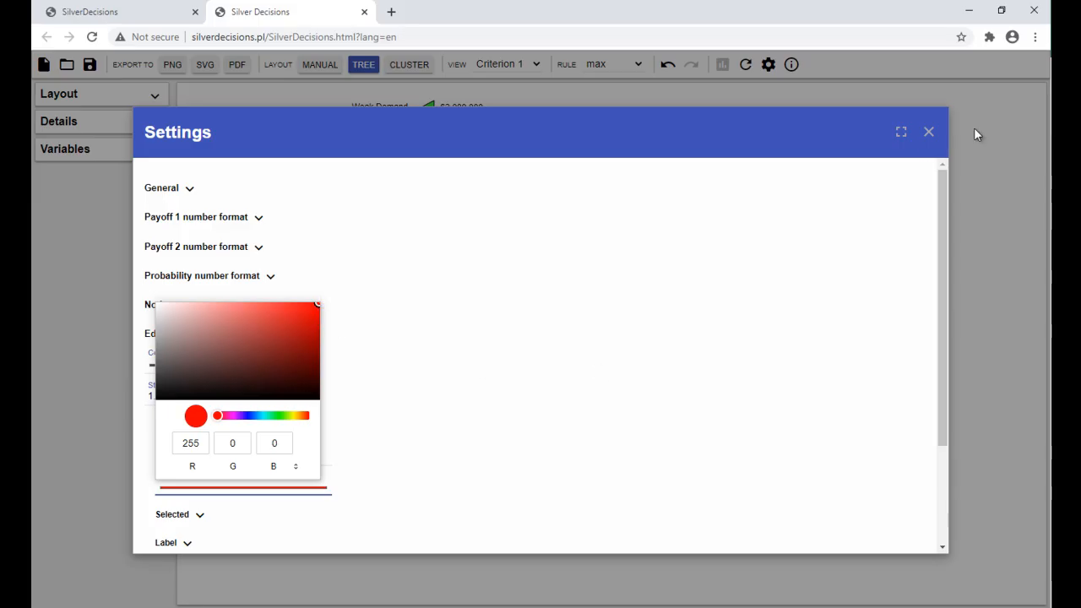
click(926, 135)
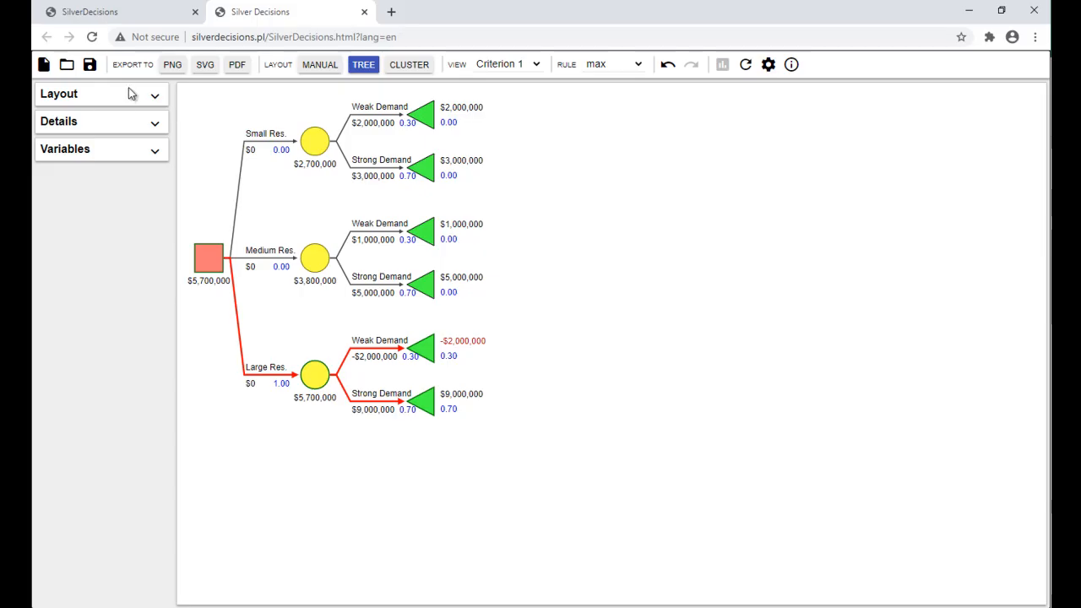
Save the decision tree as the JSON file Lesson1.3(residence) in the UNIT 1 folder and dismiss the download notice.
click(88, 65)
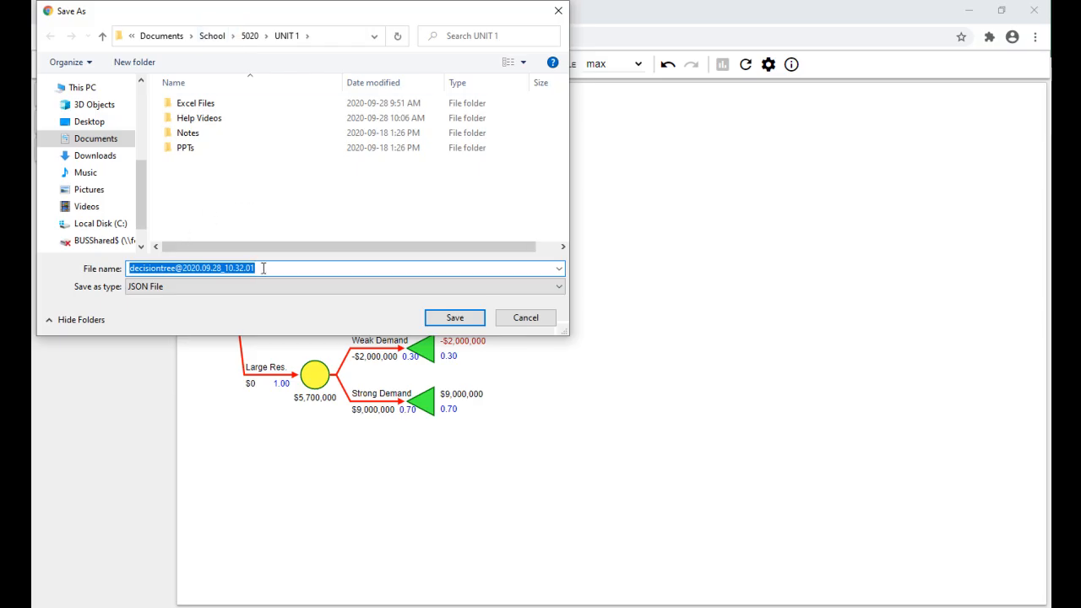
text(Lesson1.3(residnece)
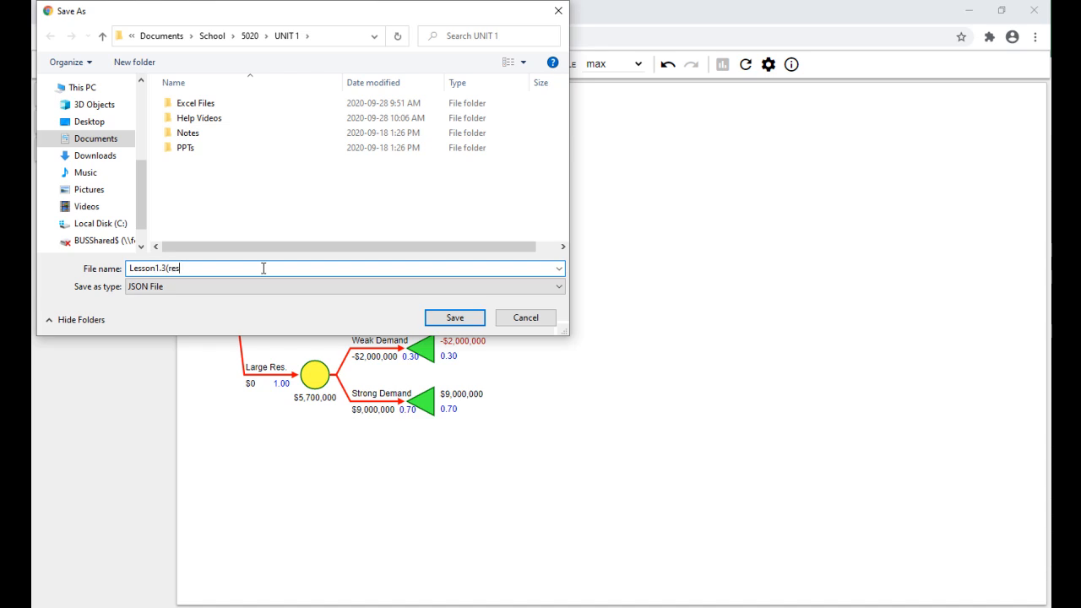
key(BackSpace)
key(BackSpace)
key(BackSpace)
key(BackSpace)
text(ence))
click(441, 317)
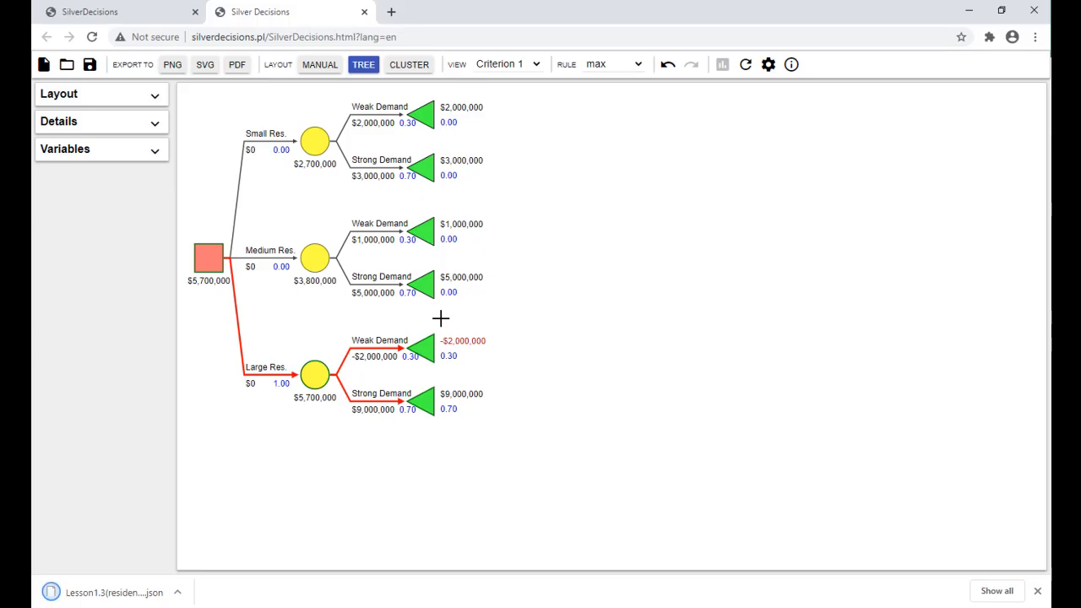
click(1038, 593)
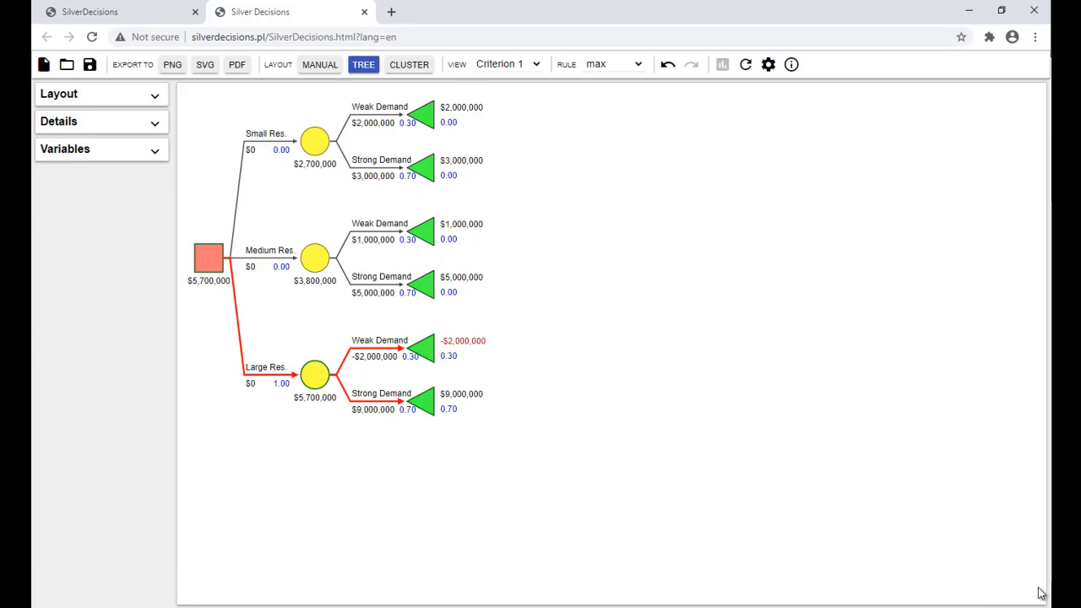
Close the decision tree's browser tab, discarding the page, and launch SilverDecisions again from its home page.
click(369, 14)
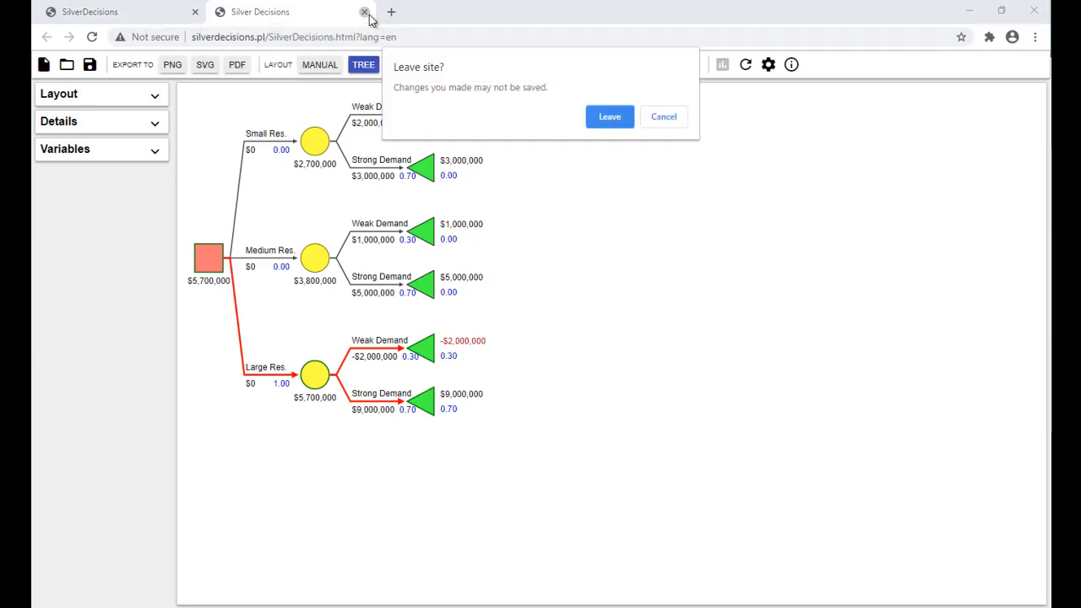
click(610, 113)
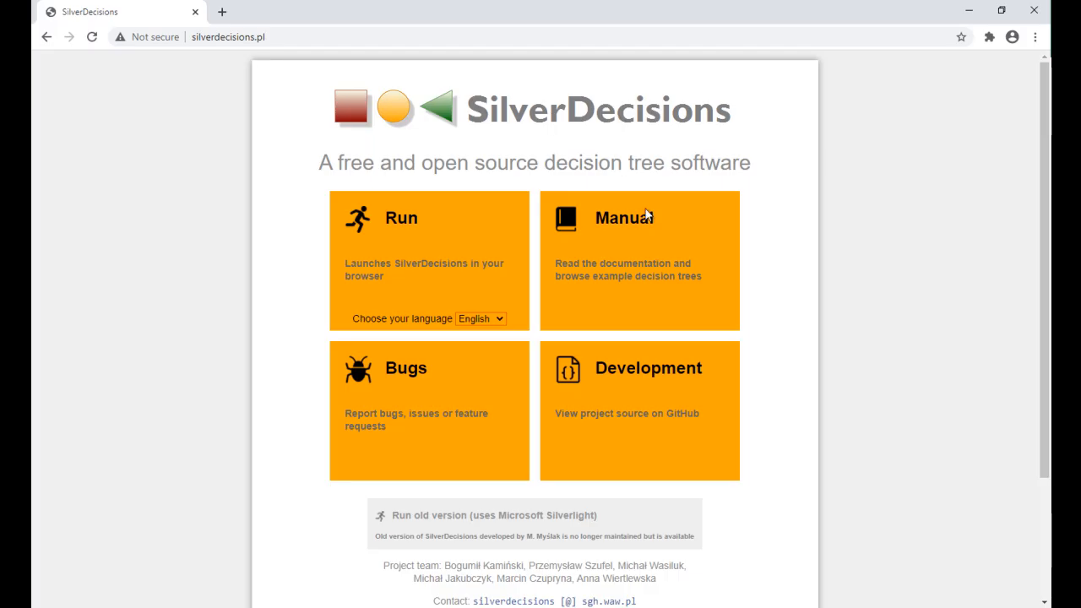
click(418, 226)
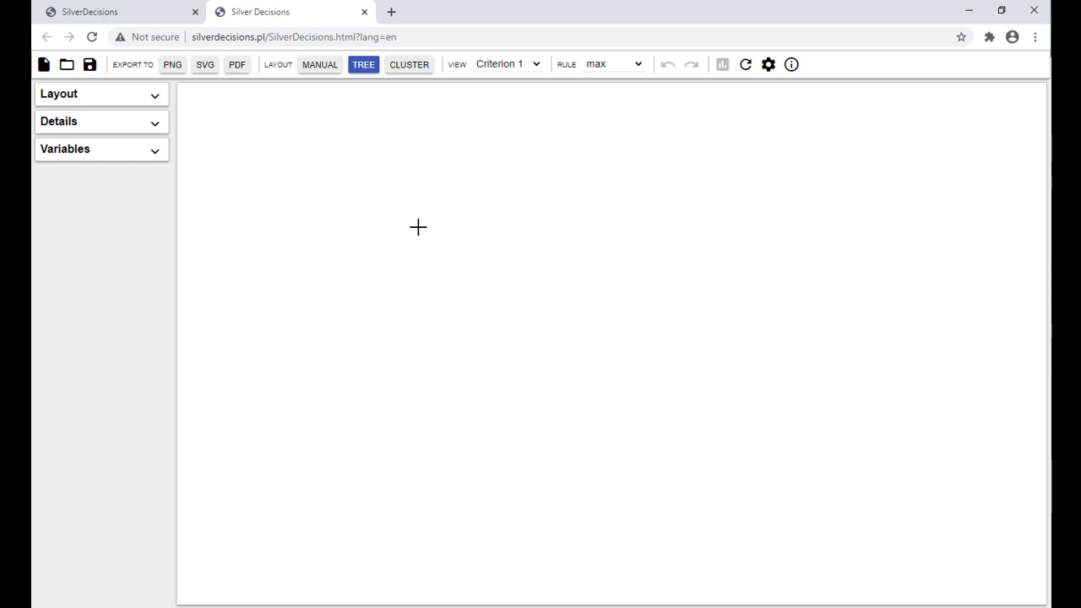
Open the saved diagram Lesson1.3(residence).json and inspect the properties of the Large Res. Strong Demand branch.
click(71, 70)
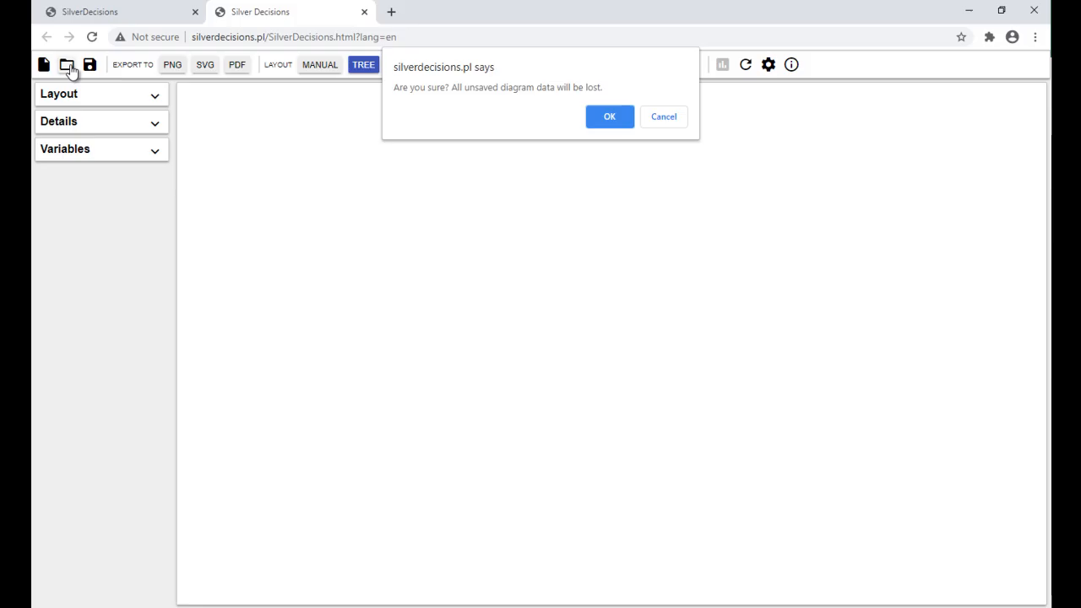
click(616, 120)
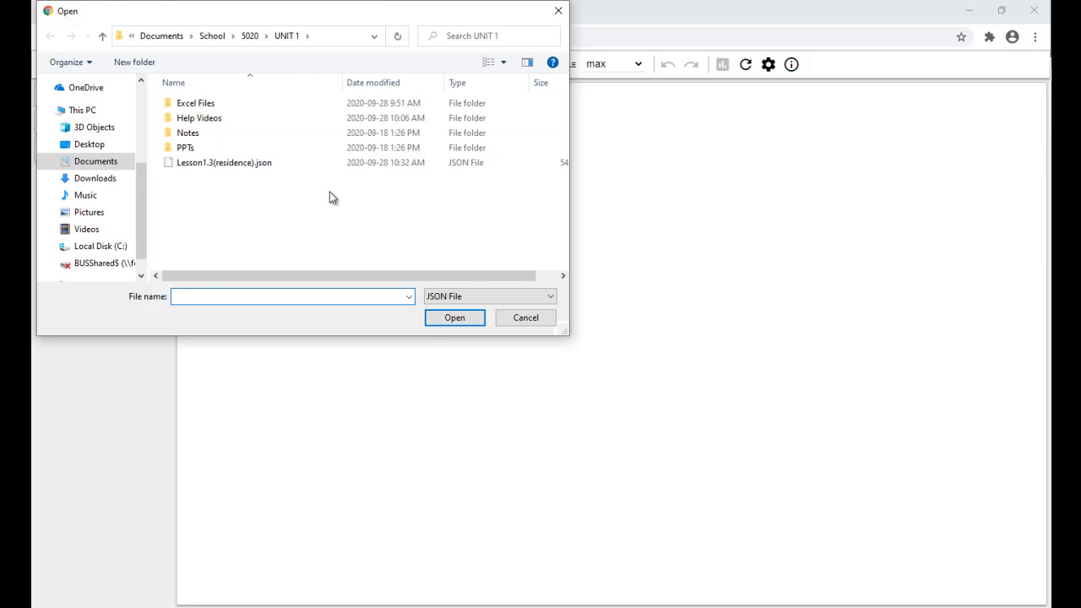
double_click(261, 165)
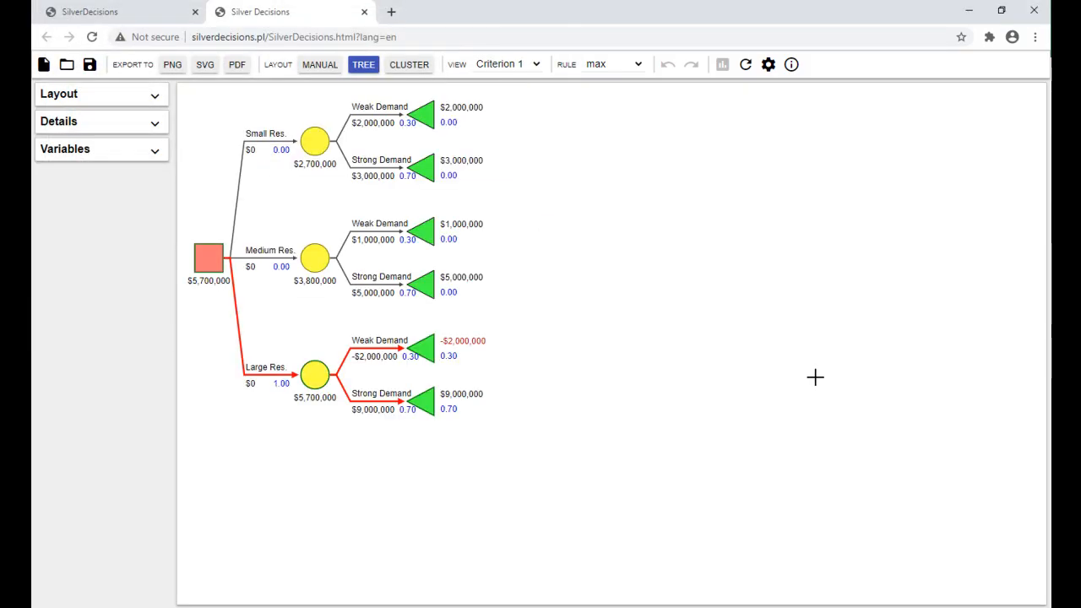
click(373, 403)
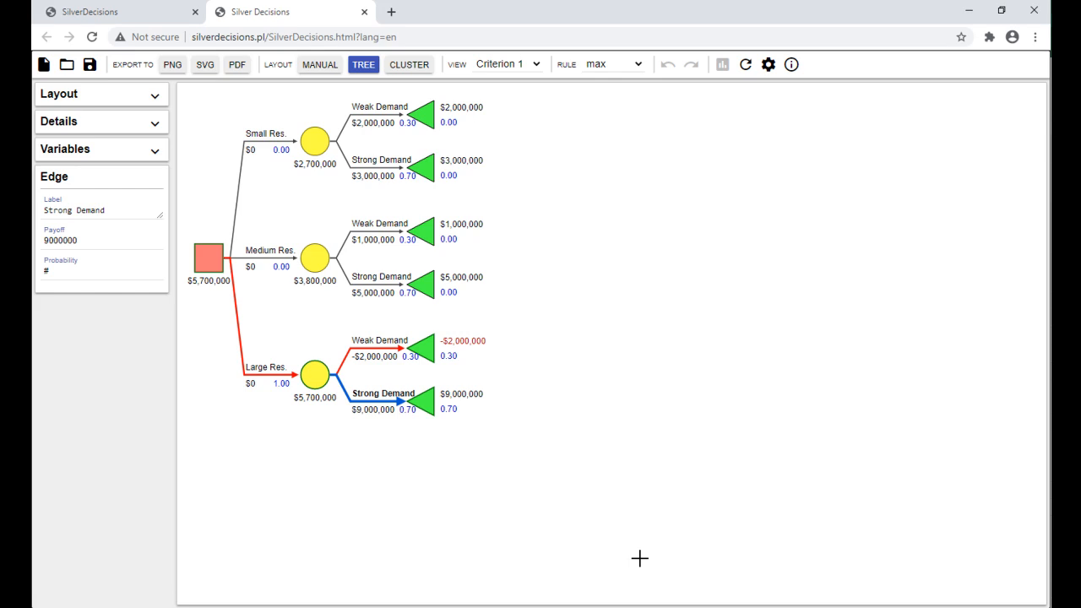
click(710, 504)
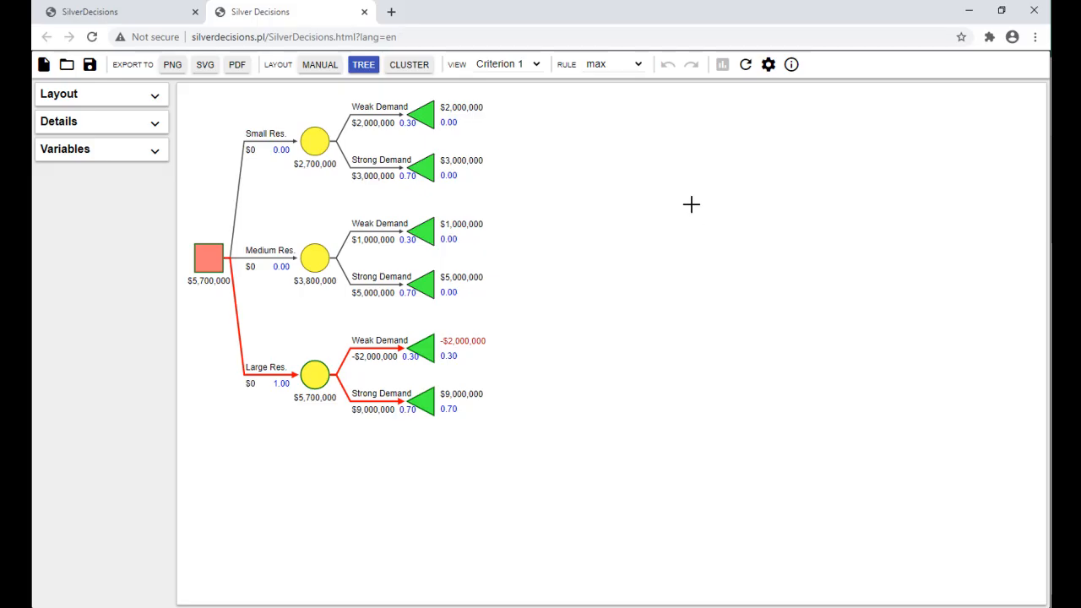
Switch the decision rule to min to view the minimizing path, and return the rule to max.
click(613, 66)
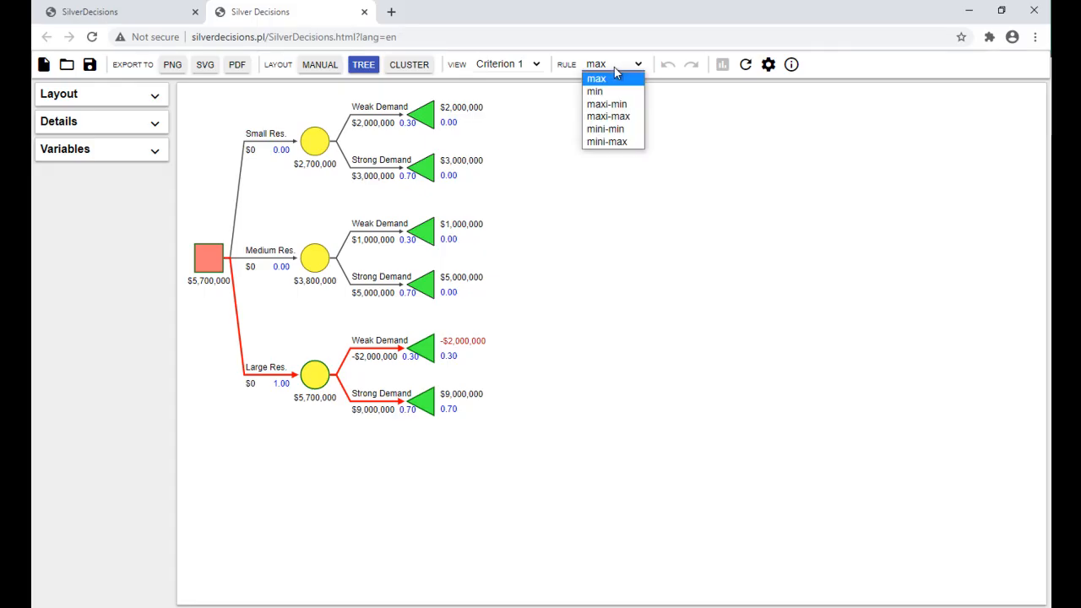
click(612, 89)
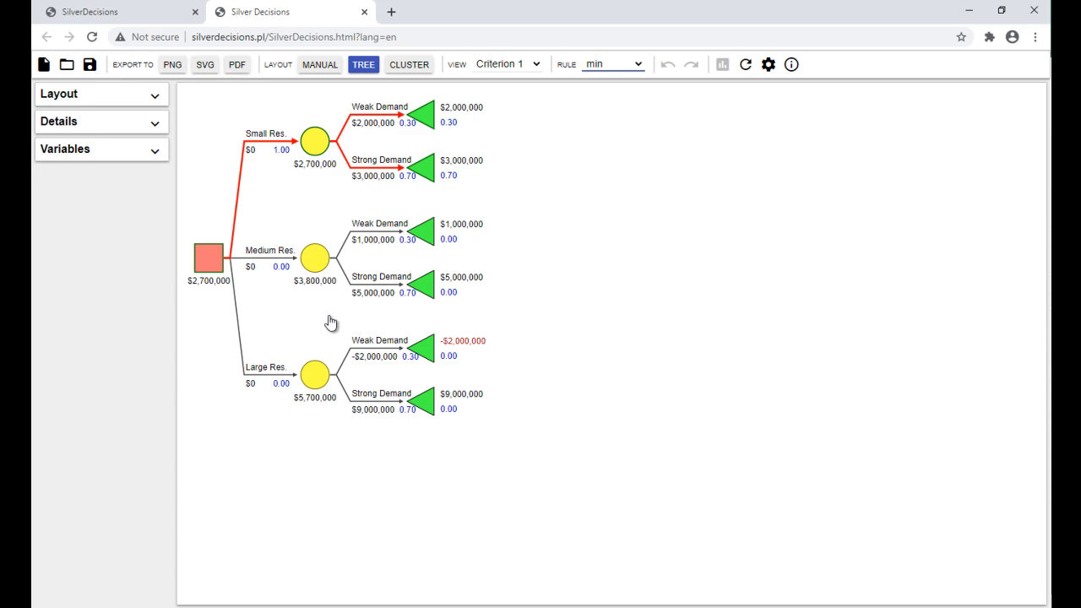
click(605, 68)
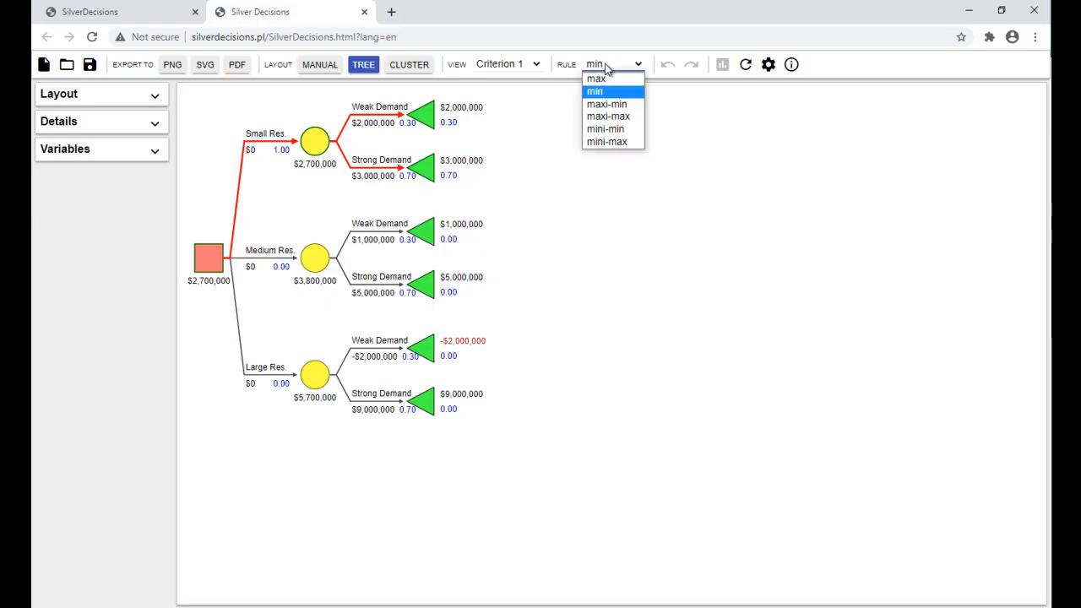
click(611, 79)
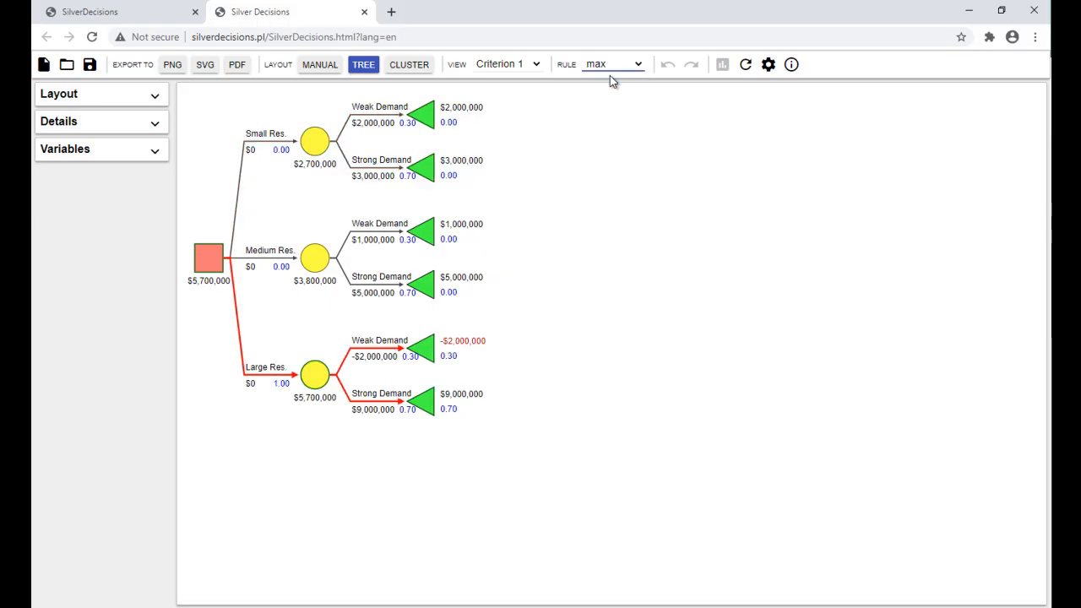